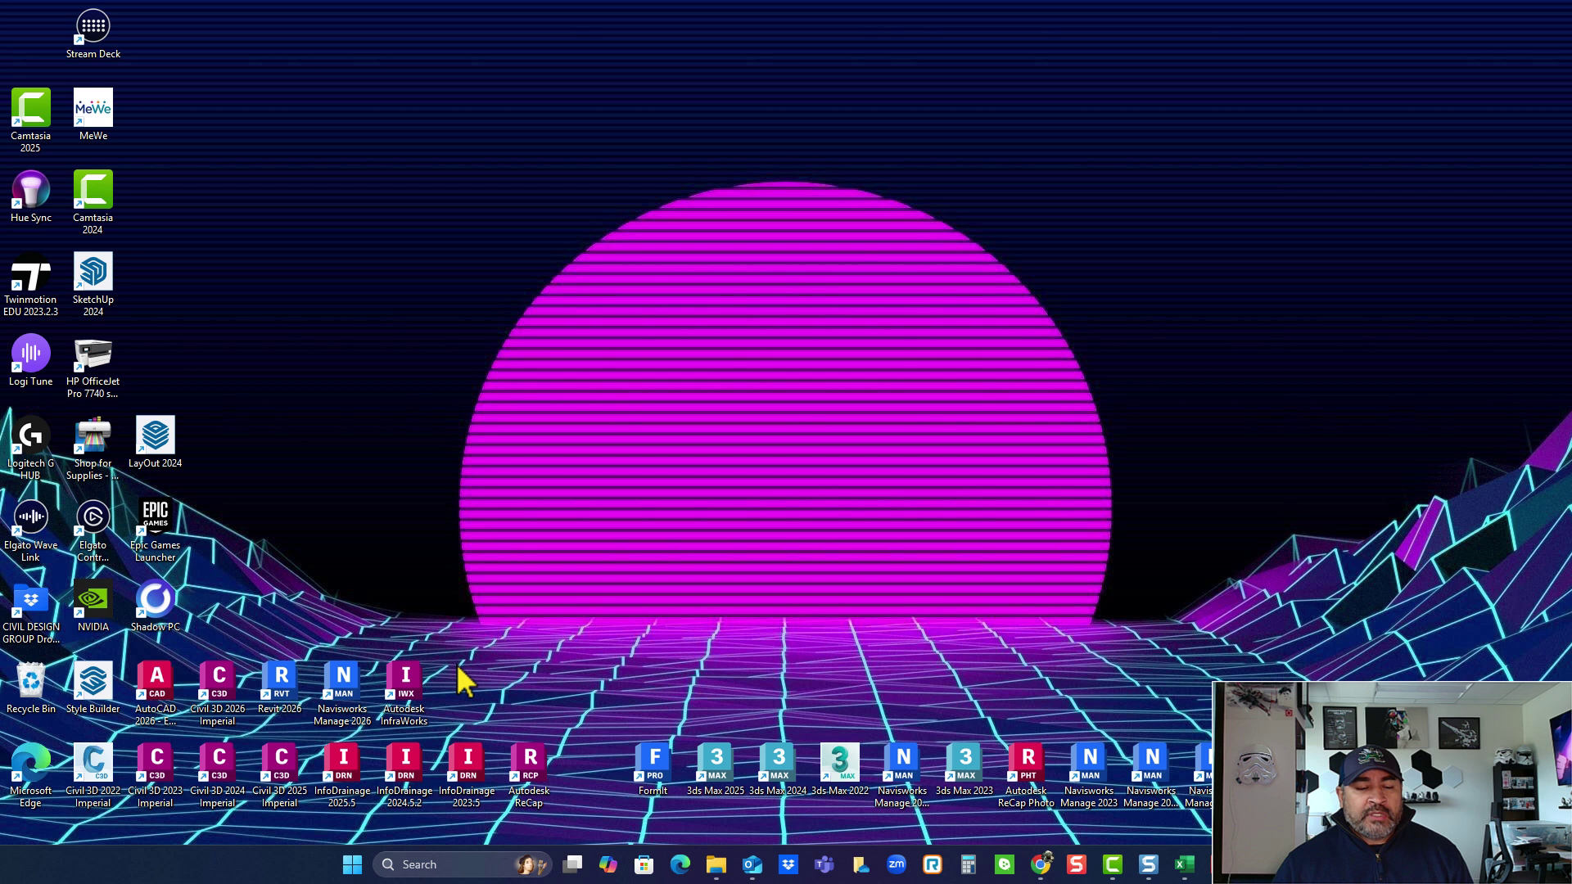
Step: Launch InfraWorks 2026 from its desktop shortcut
double_click(407, 686)
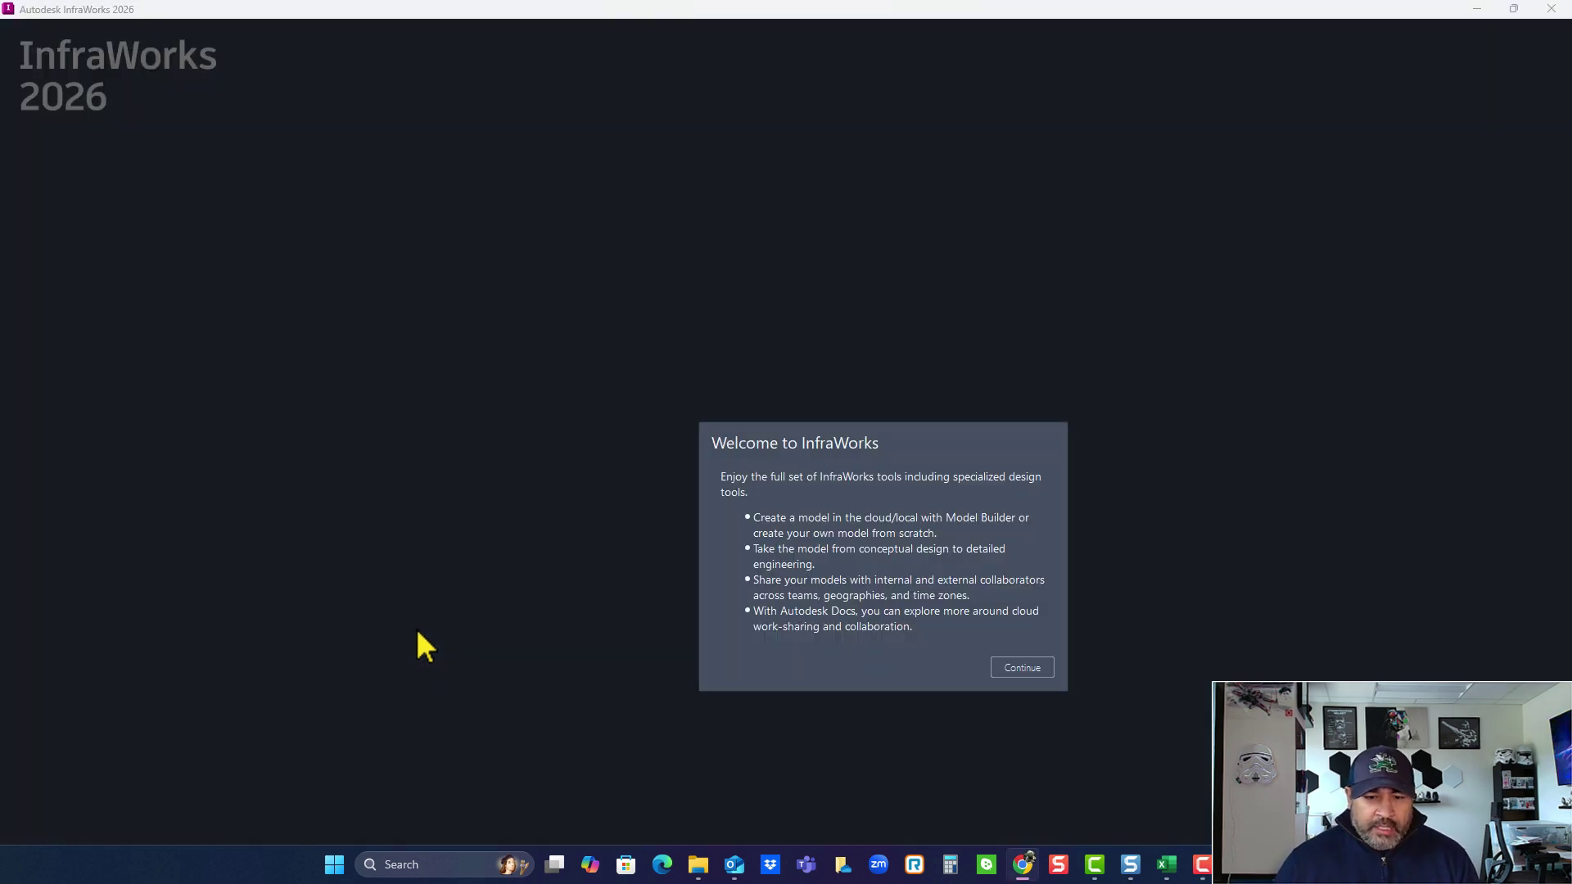
Step: Dismiss the welcome message and show the Recent models as thumbnail tiles
left_click(1019, 668)
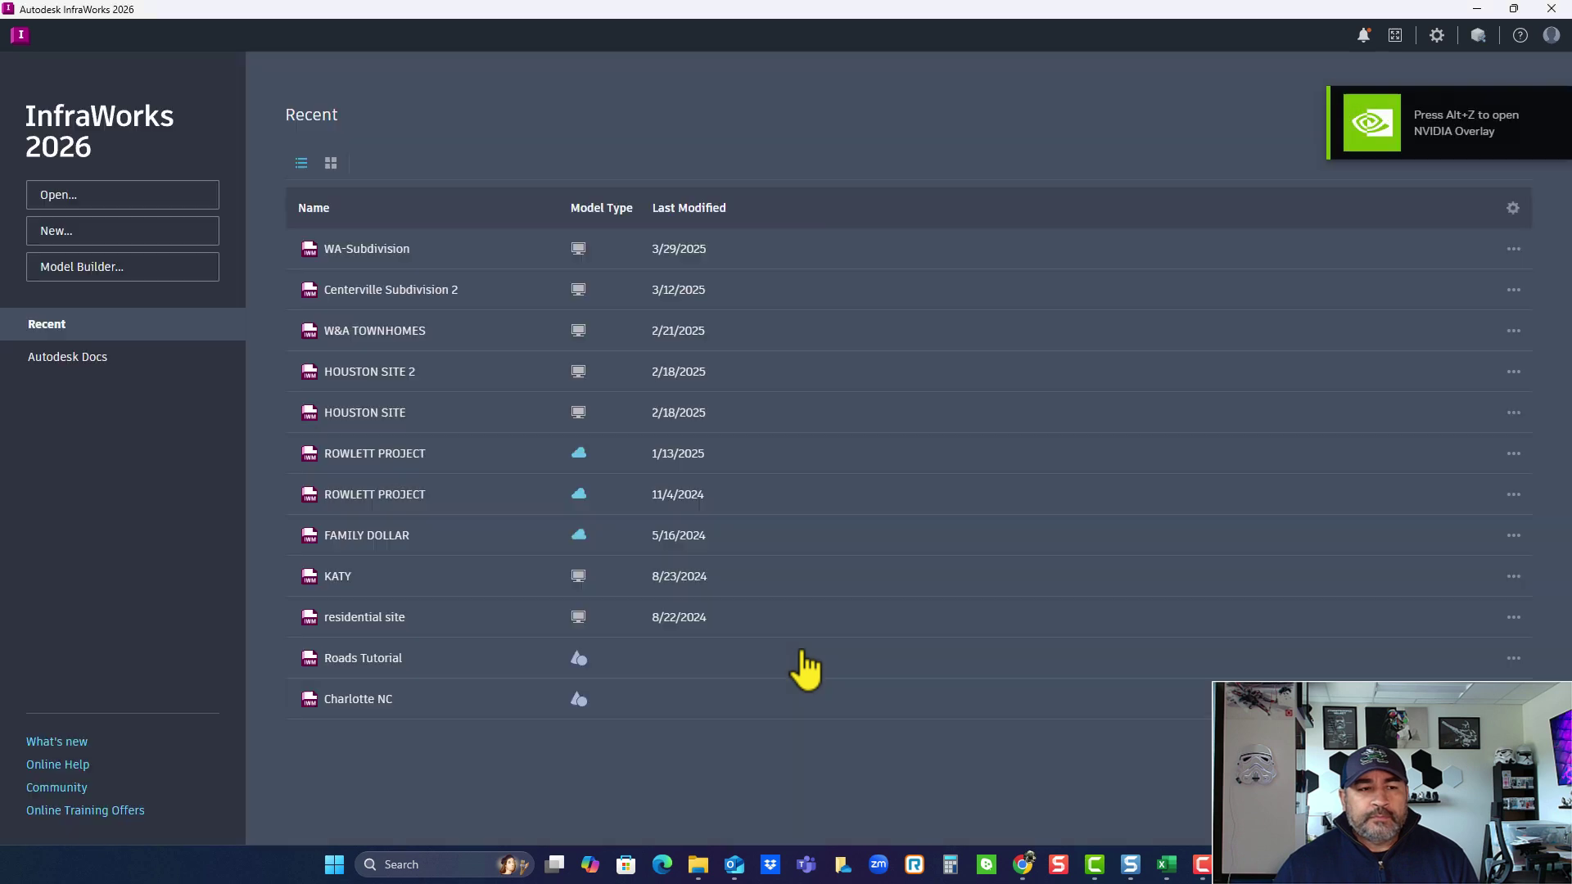
left_click(331, 163)
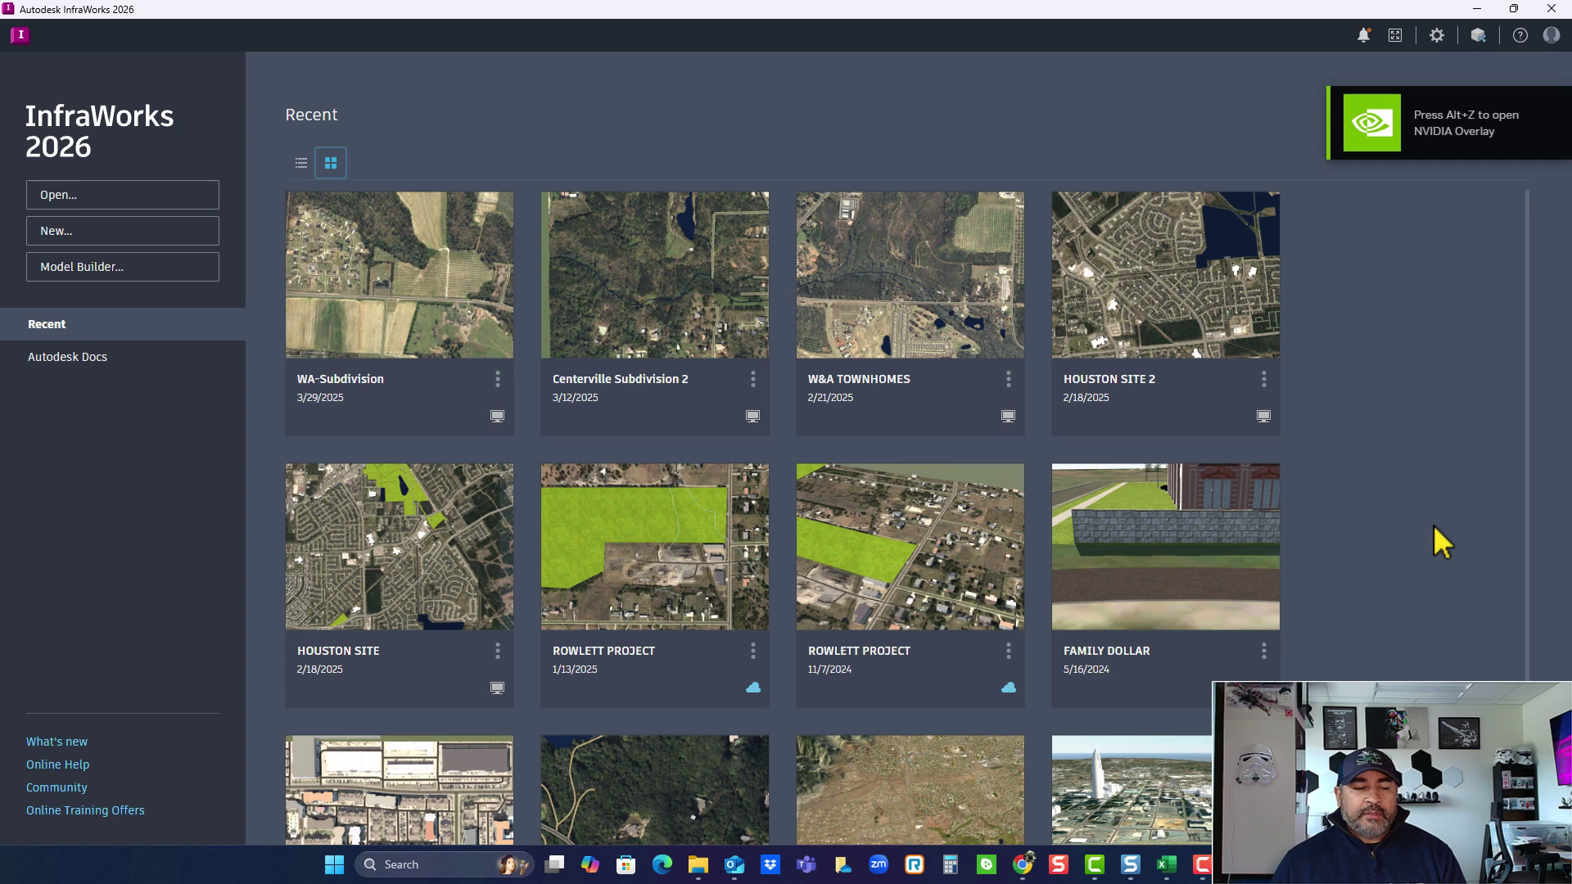
Step: Read the What's New in InfraWorks help page full-screen in Chrome, then minimize the browser
left_click(54, 748)
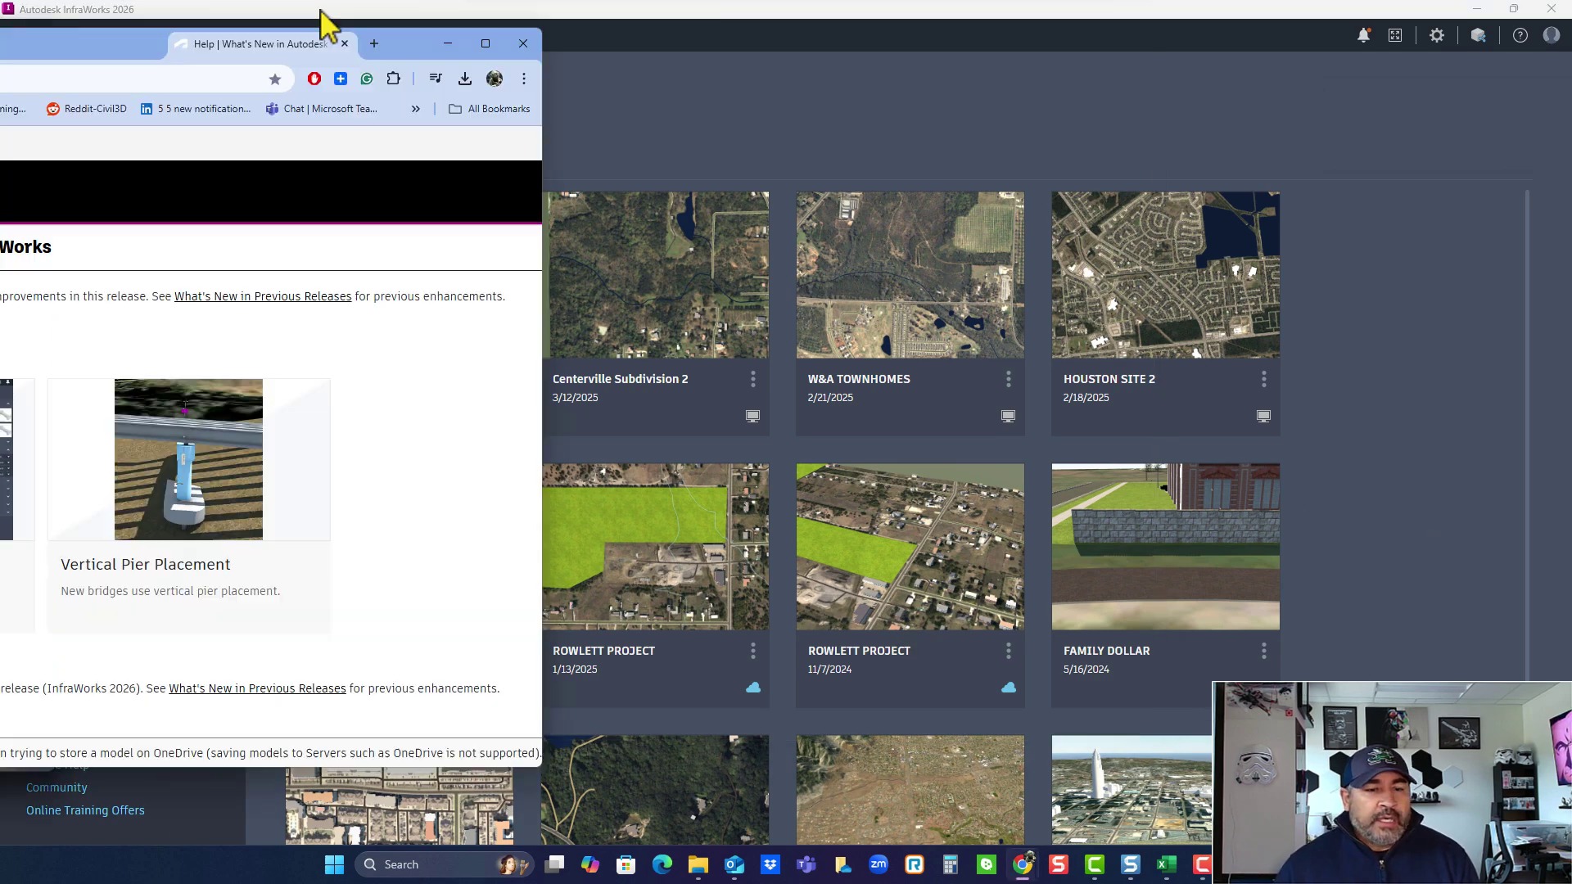
double_click(322, 17)
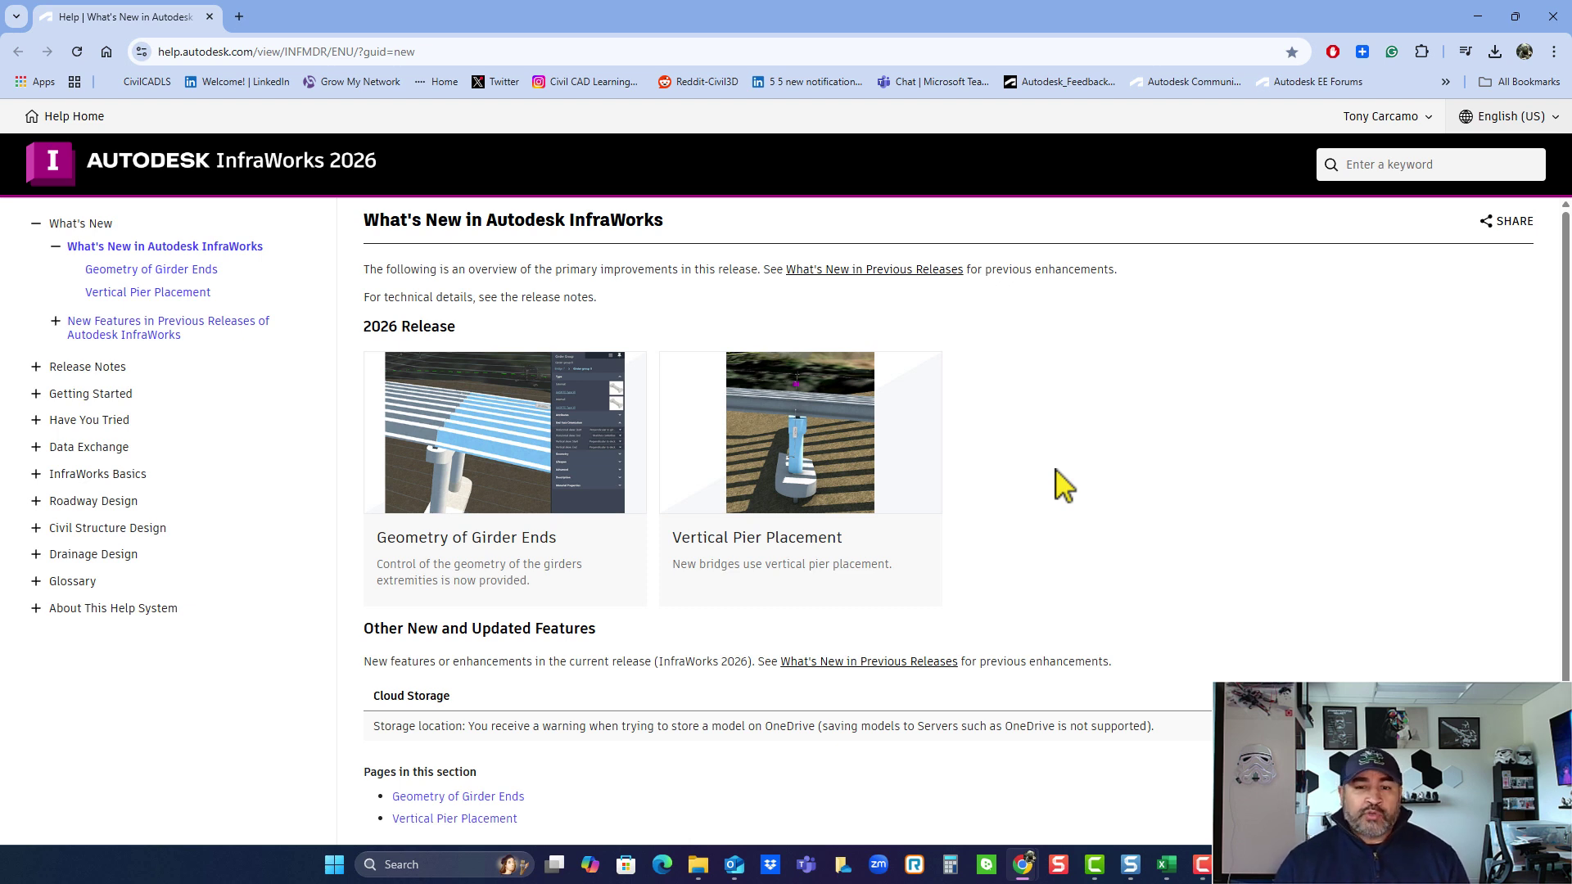
left_click(1478, 16)
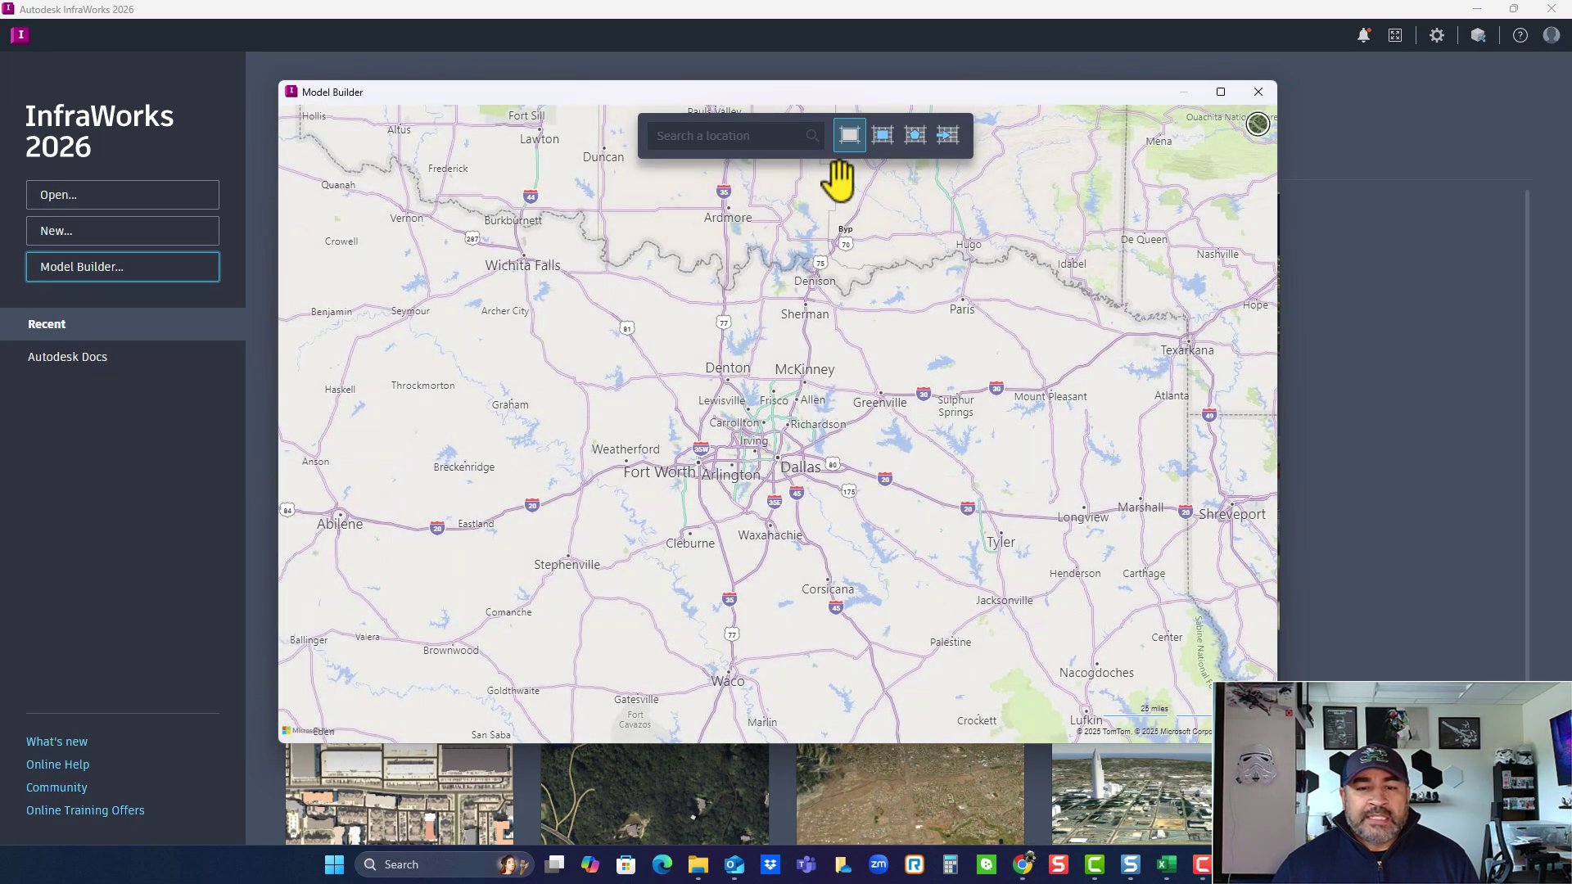
Step: Switch the Model Builder map to aerial imagery and zoom to the Frisco area
left_click(882, 138)
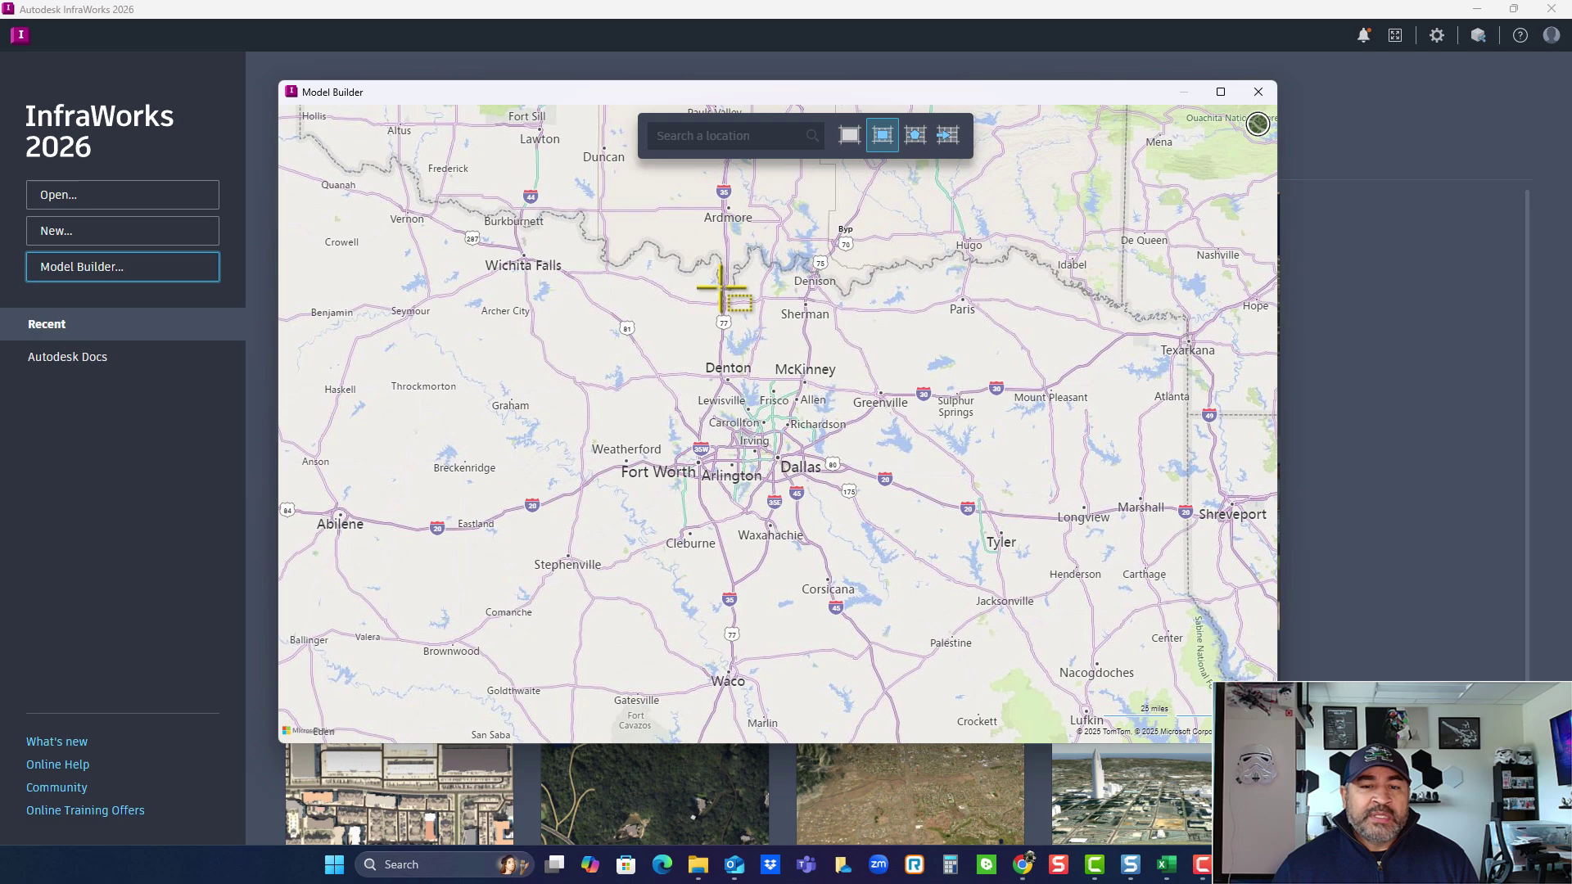
left_click(1257, 123)
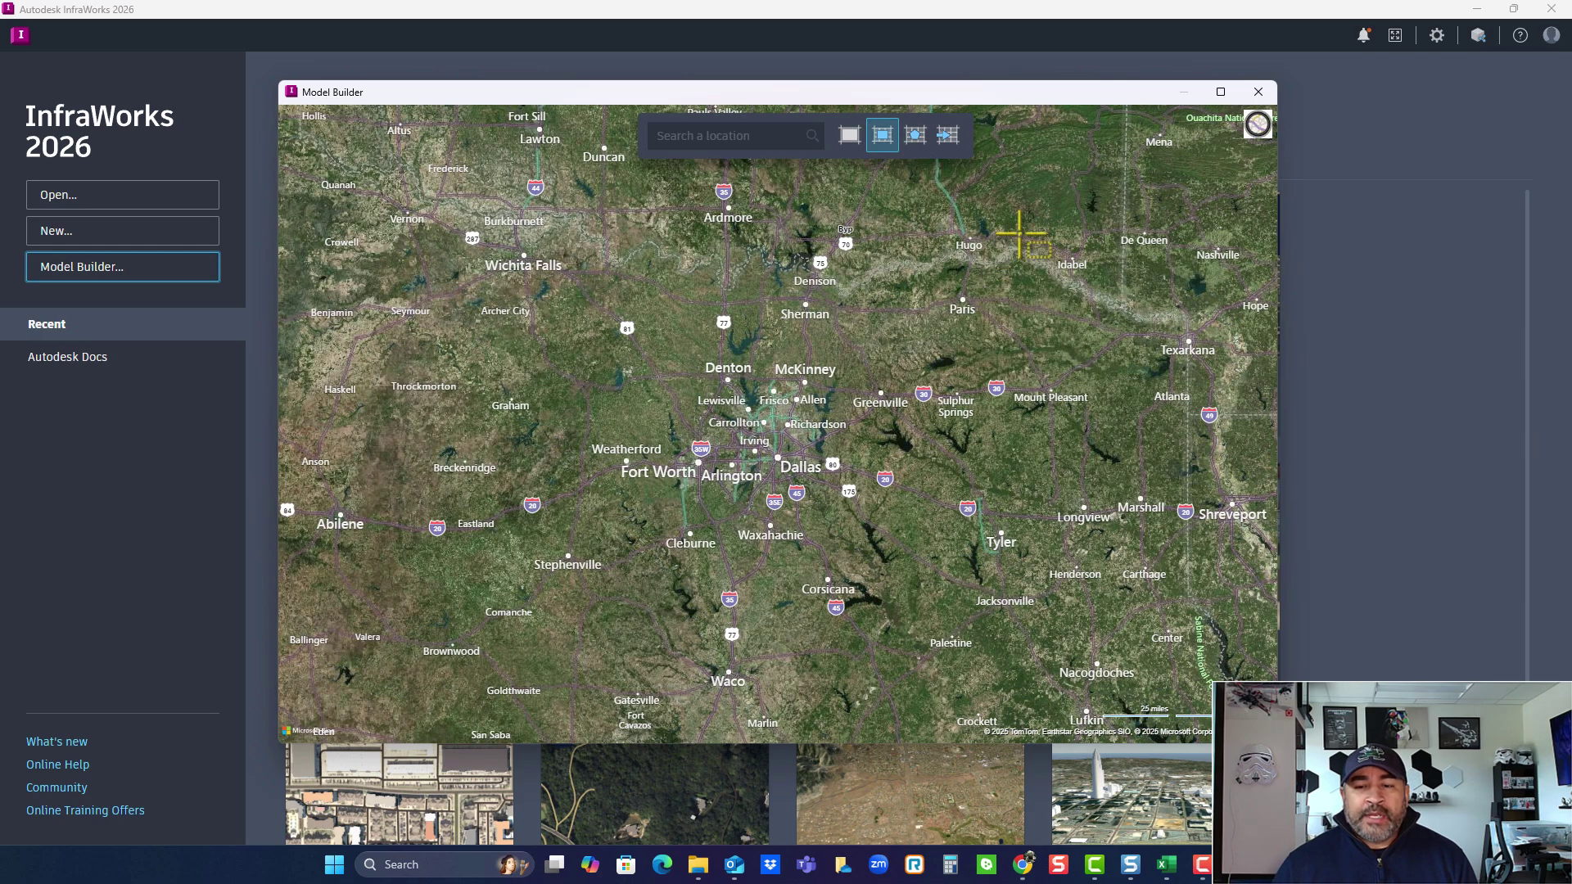
scroll(804, 378, "up", 10)
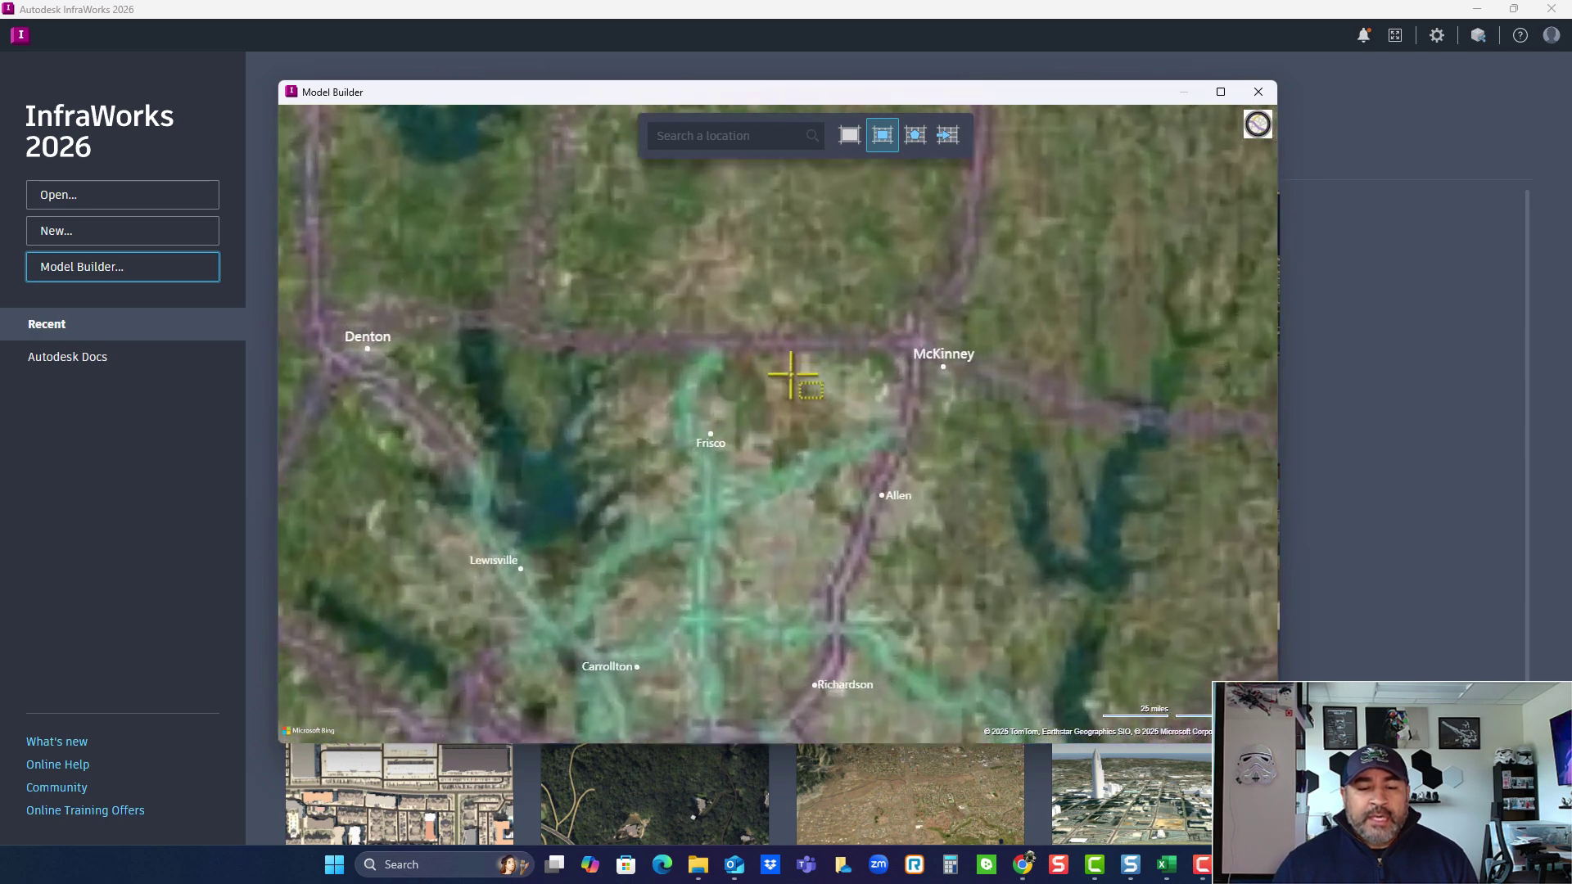
scroll(551, 484, "up", 5)
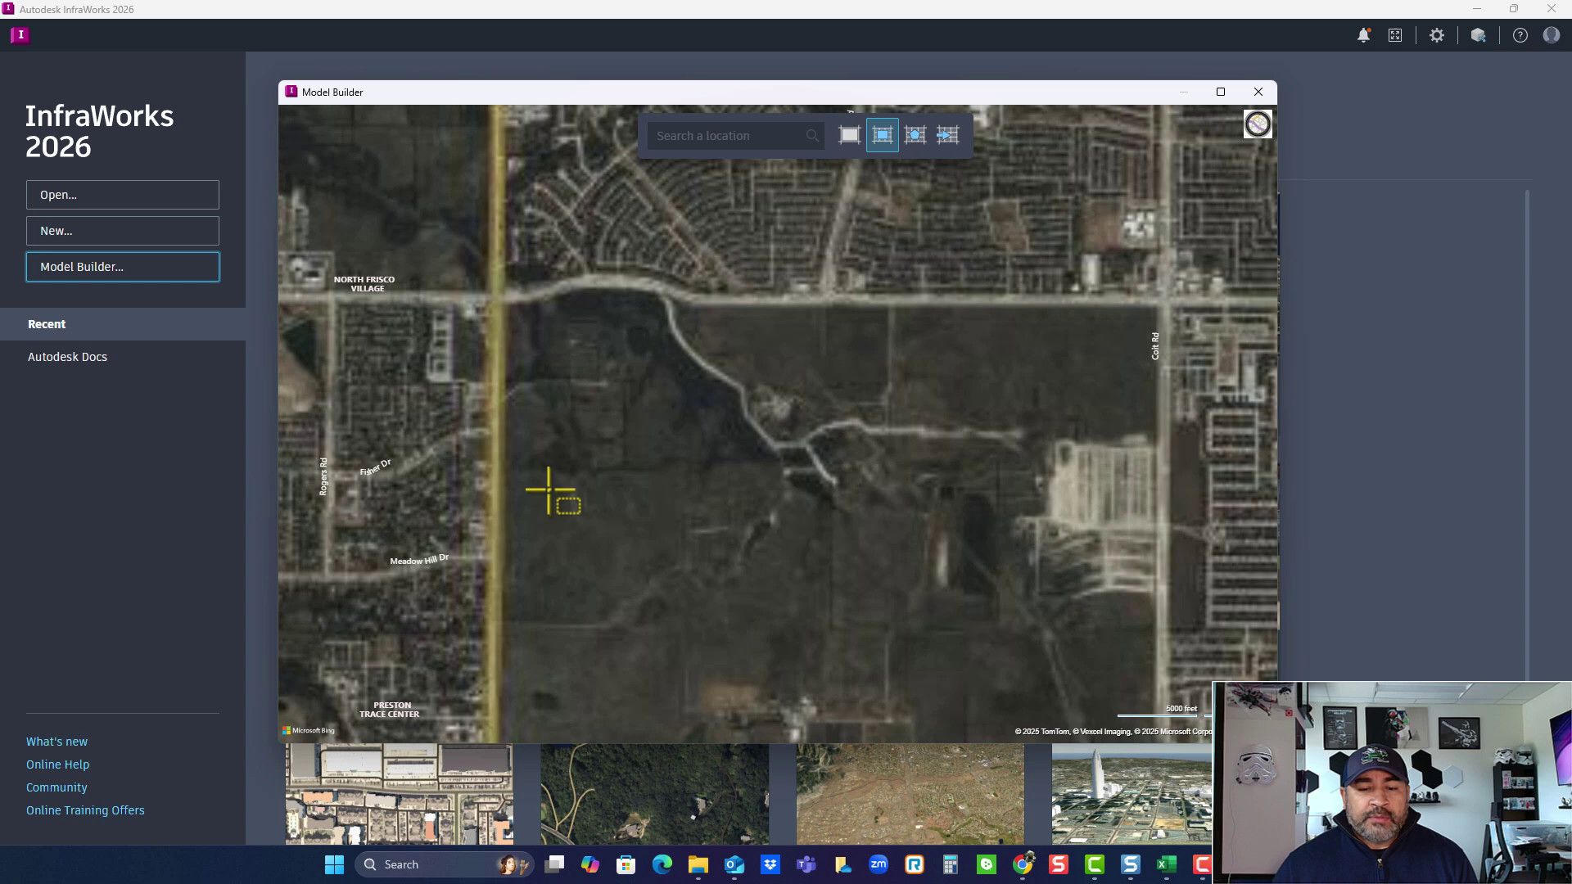
scroll(641, 442, "down", 2)
scroll(641, 442, "down", 2)
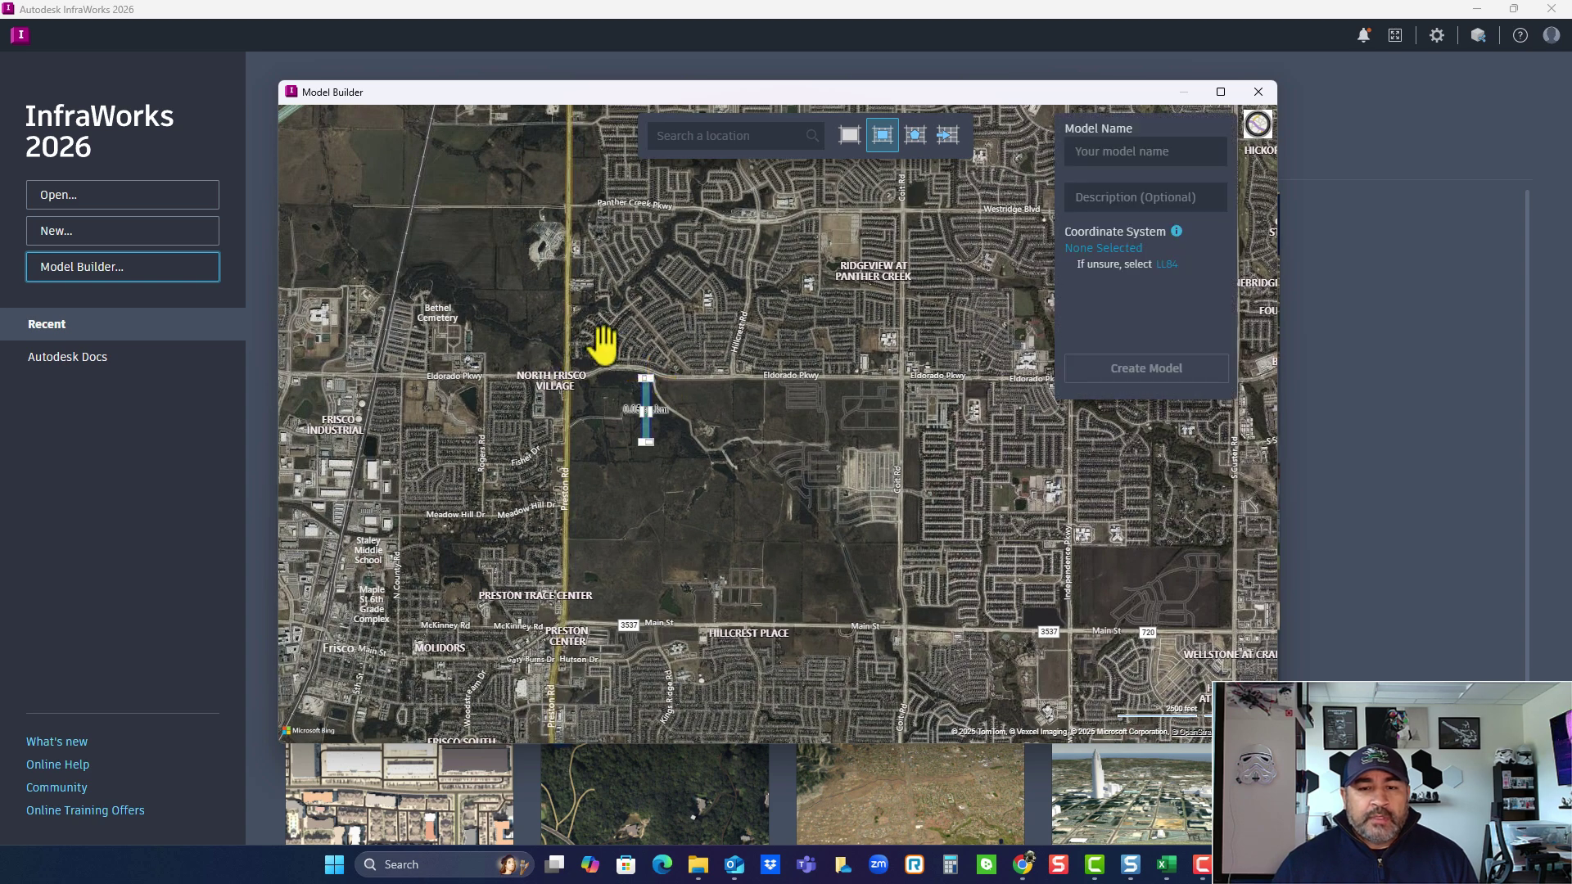
Step: Draw a rectangular model area covering the north Frisco site
left_click(913, 137)
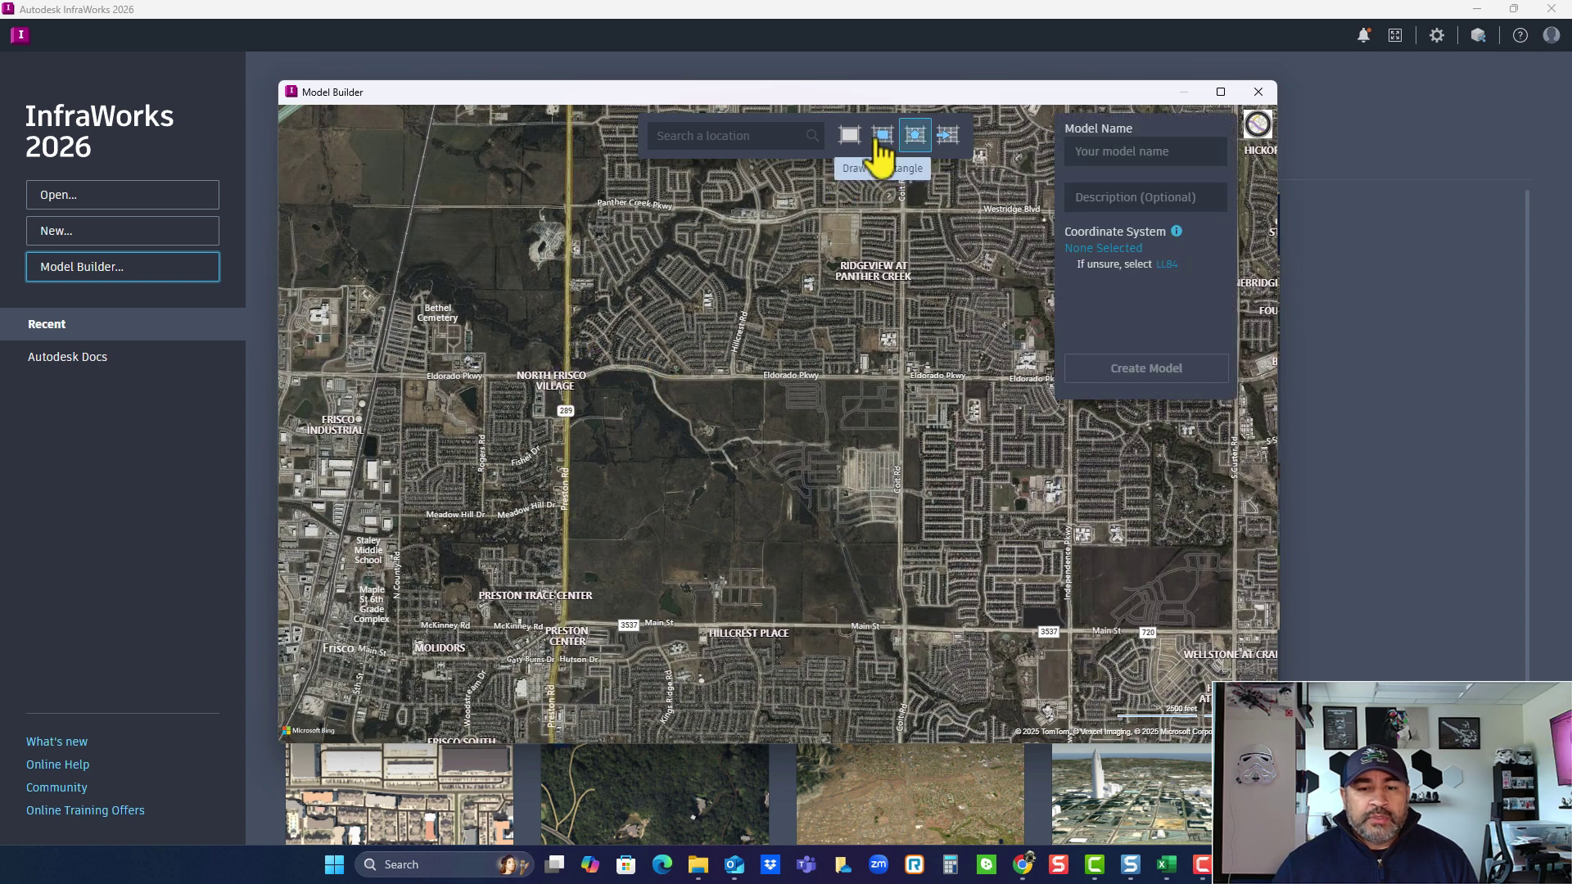
left_click(881, 137)
double_click(521, 347)
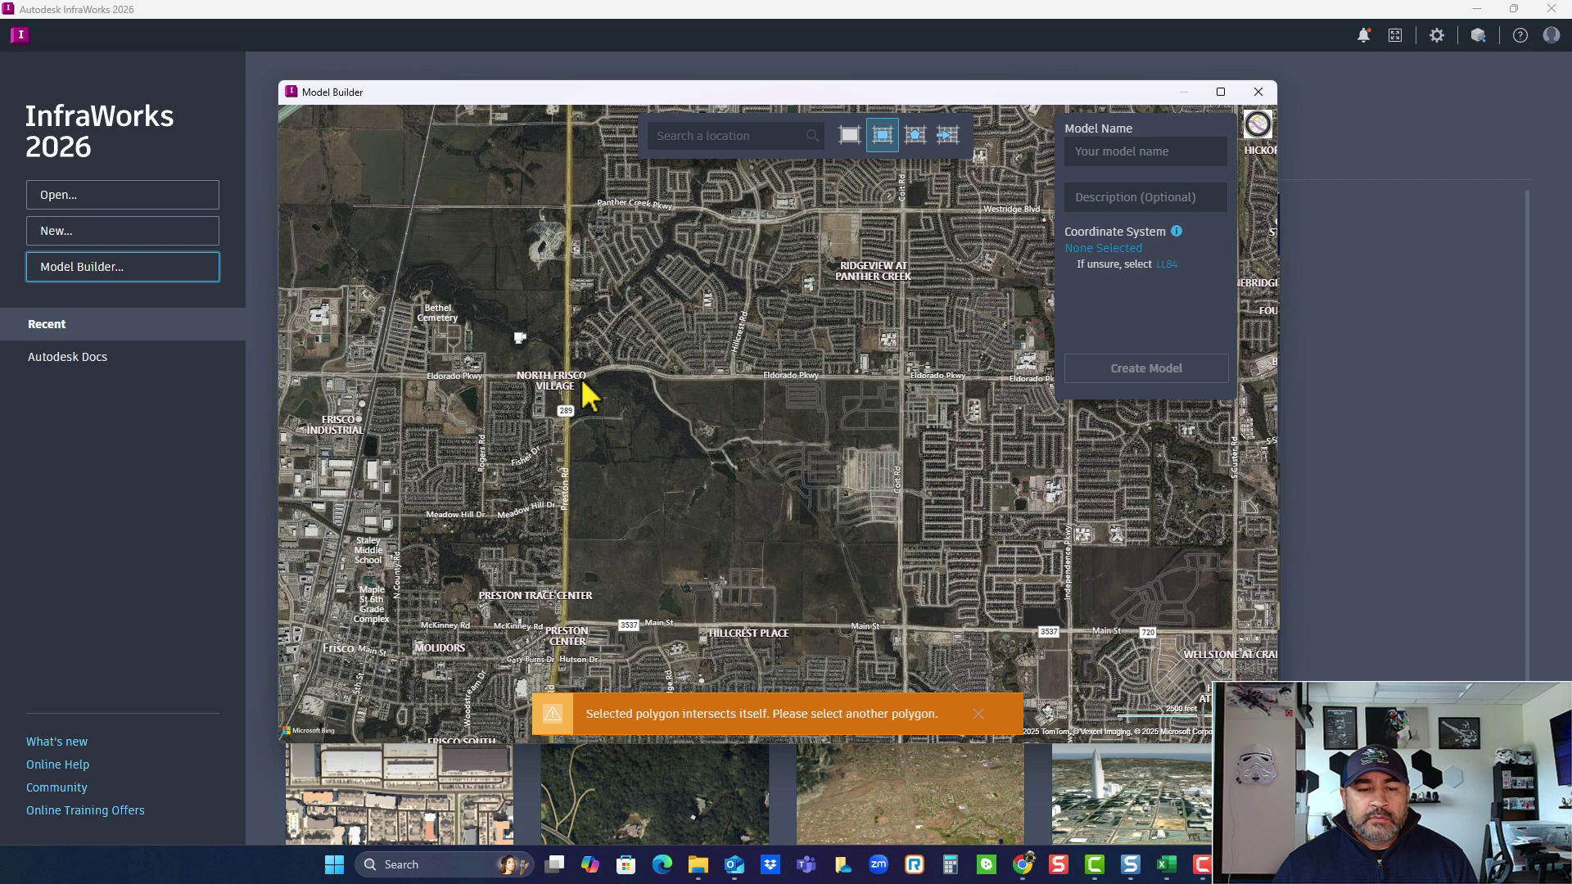
left_click(884, 138)
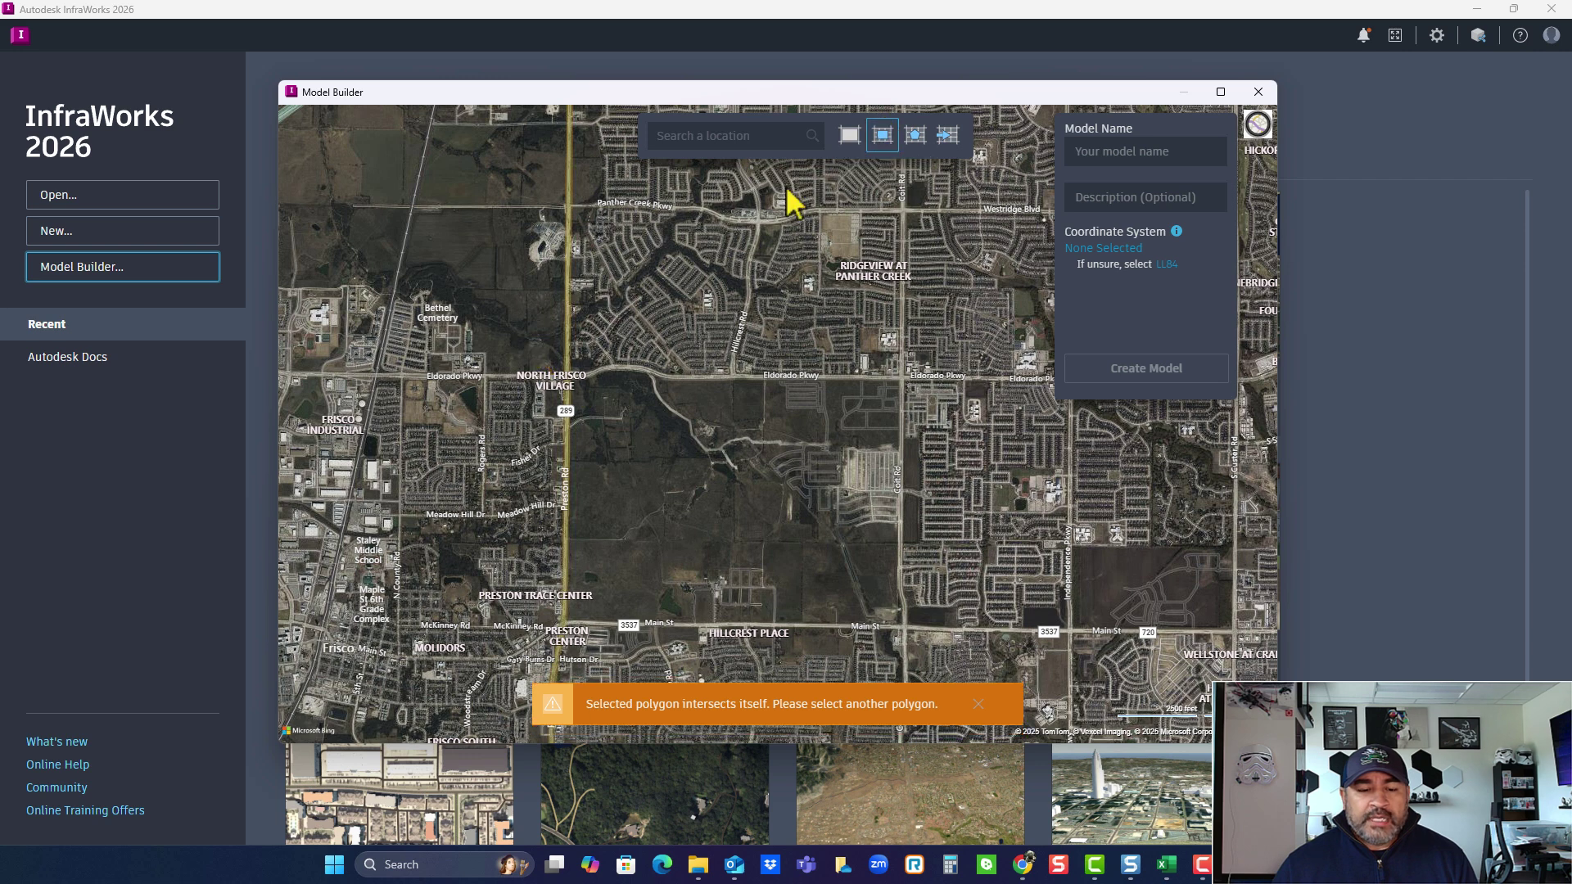
left_click_drag(536, 338, 784, 411)
left_click_drag(825, 460, 959, 679)
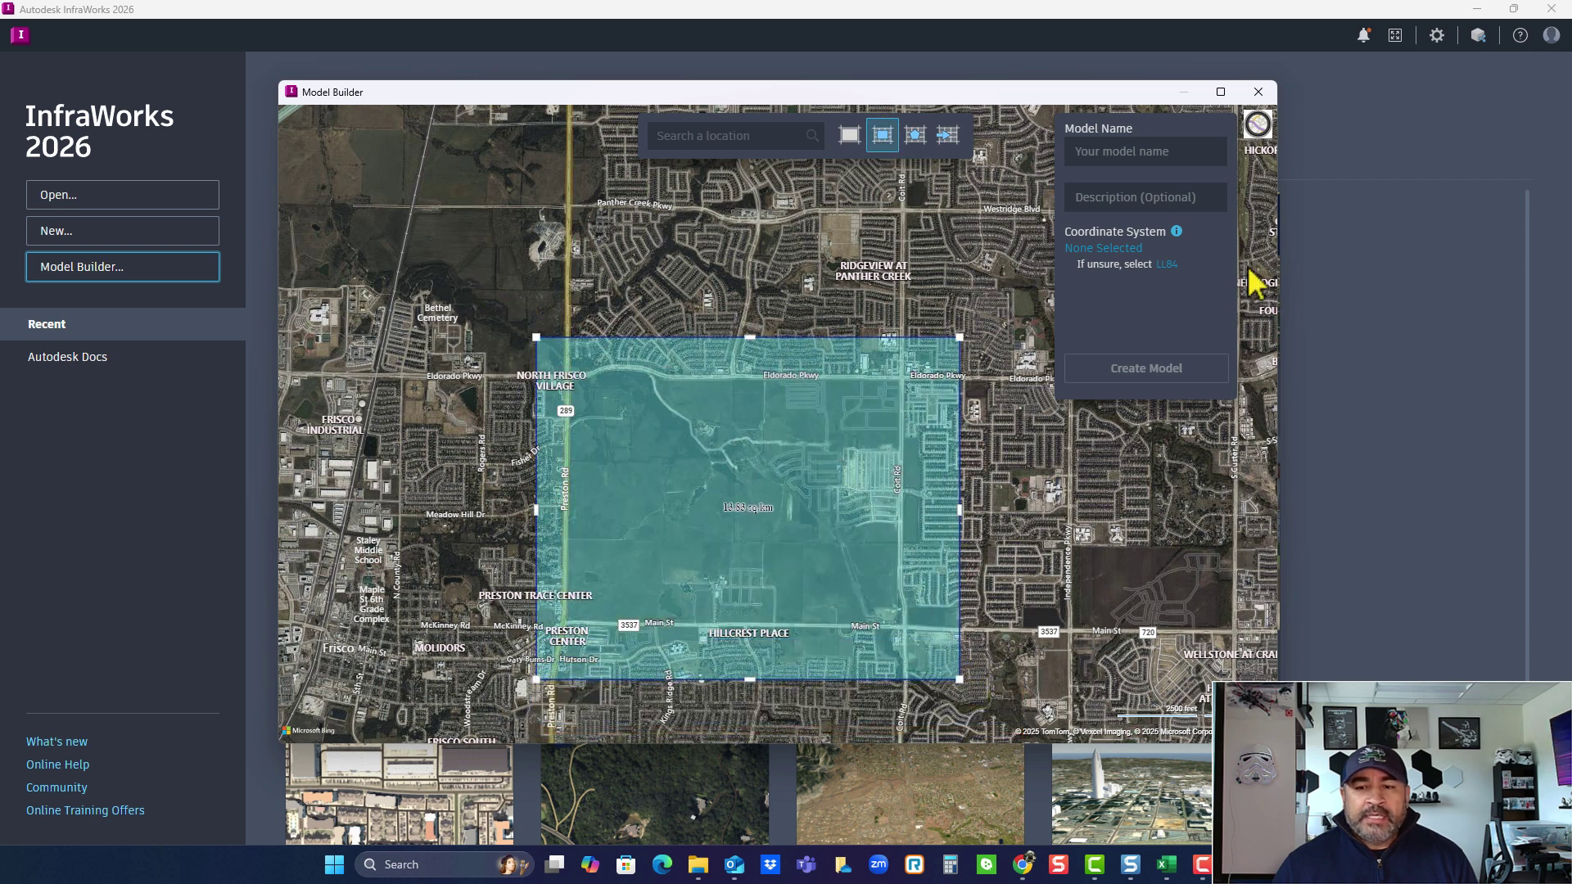
Step: Name the model 'site project' and clear the mistyped description
left_click(1154, 153)
type("site po")
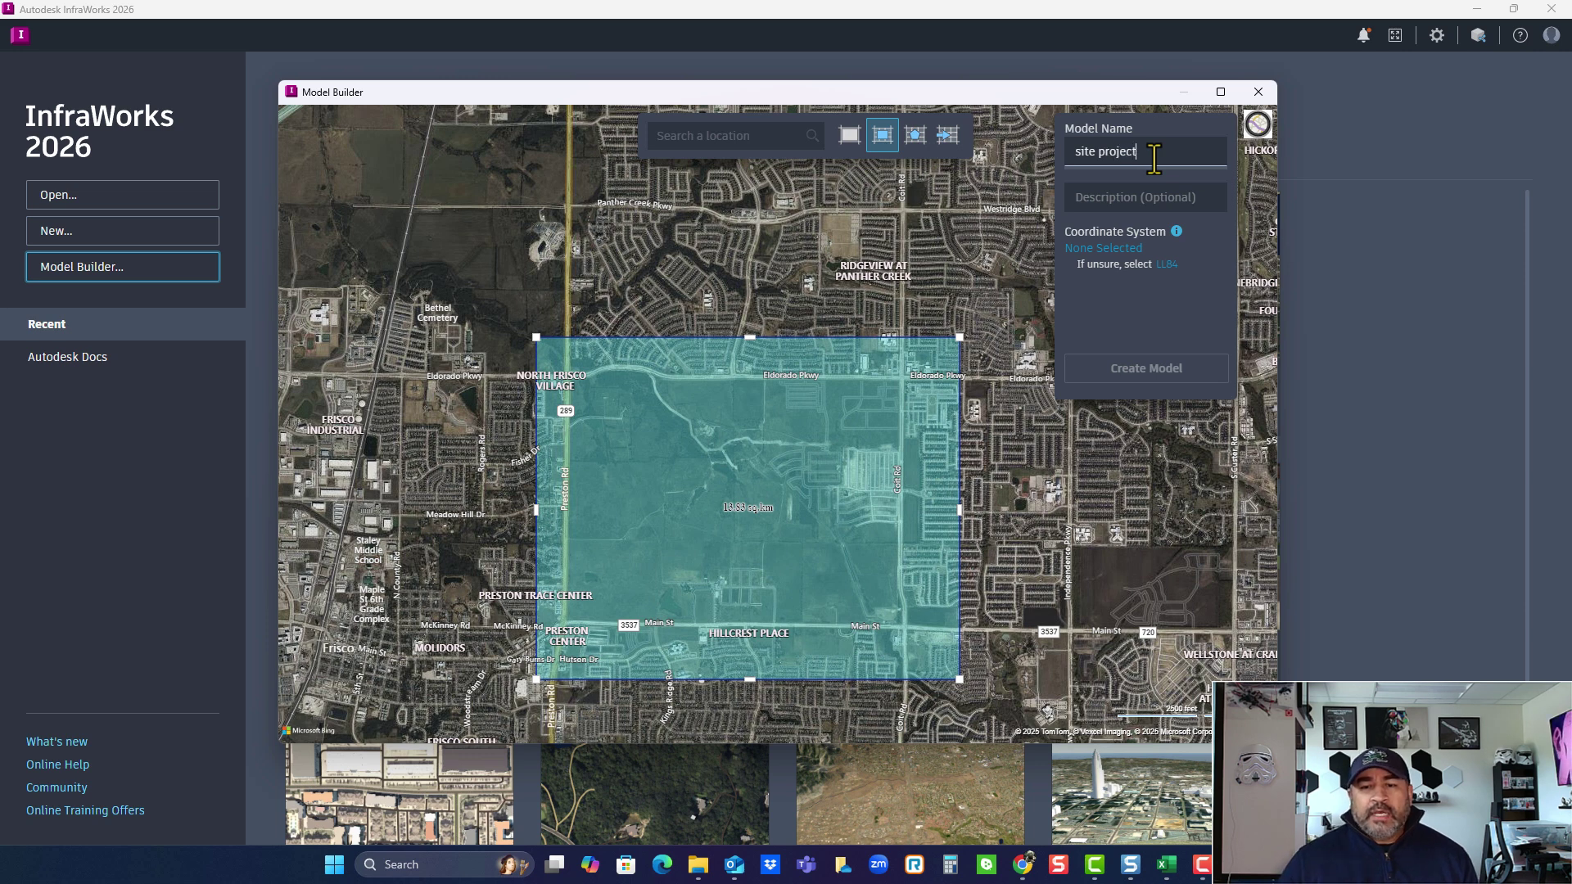
left_click(1111, 200)
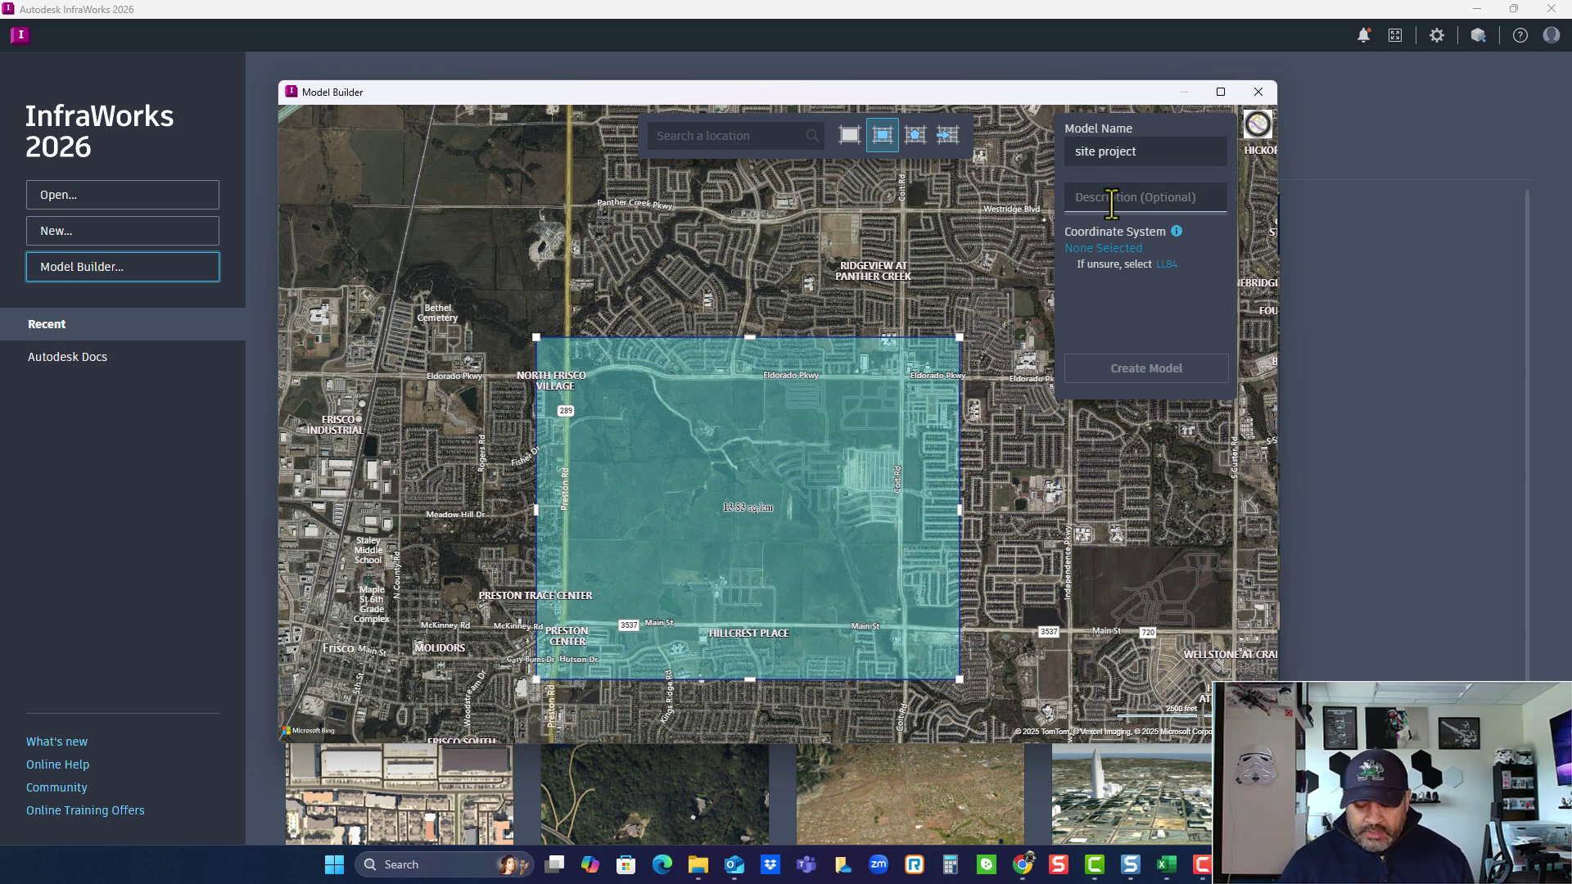
type("tx83-ncf")
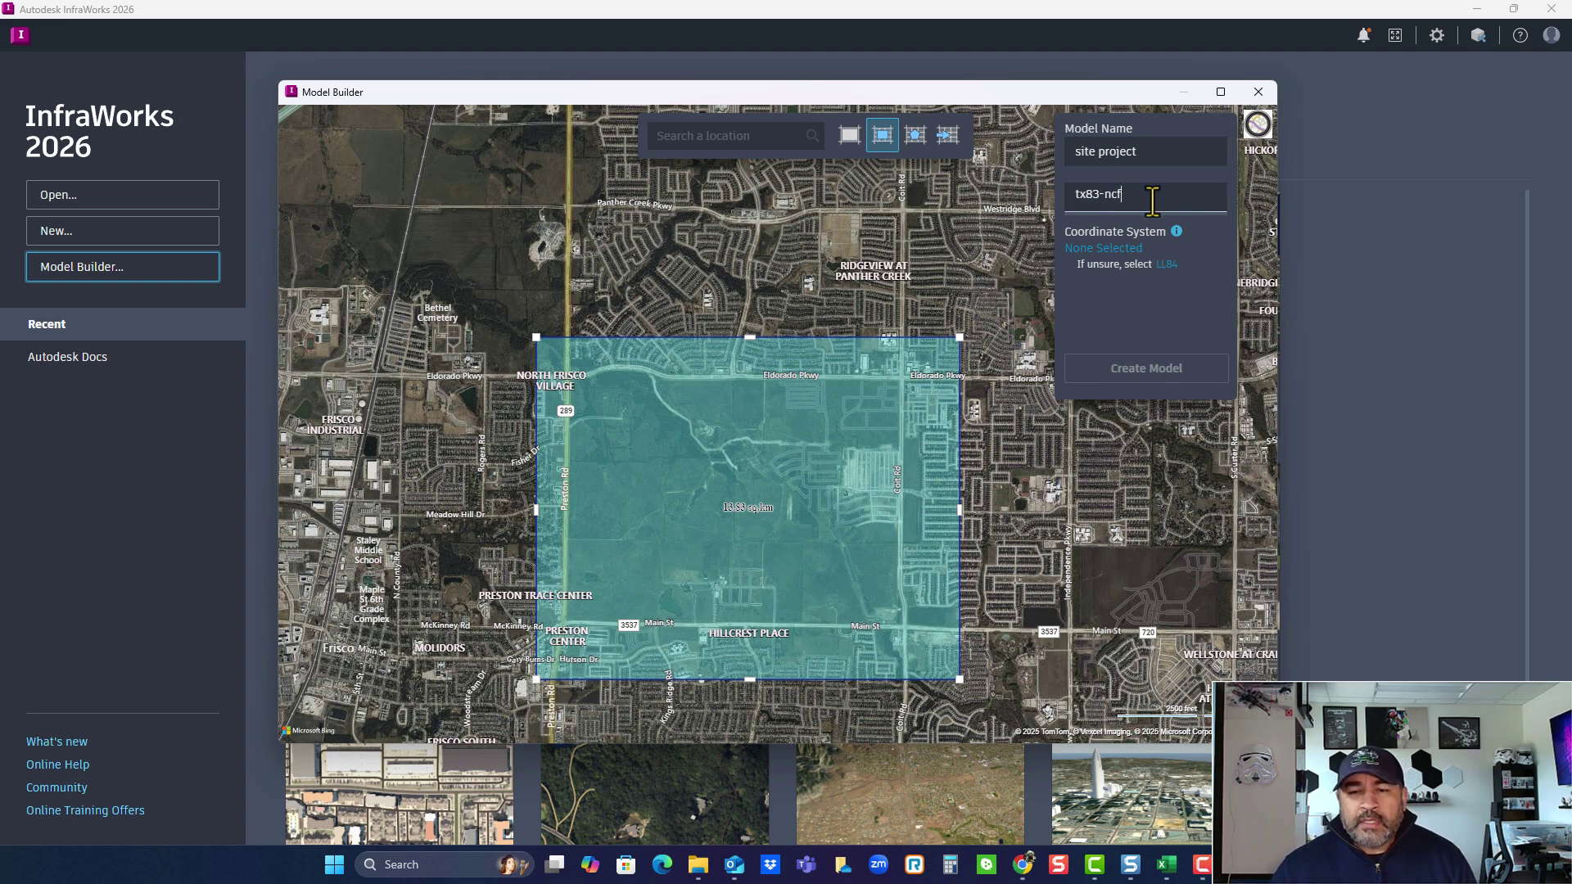
key("ctrl+a")
key("BackSpace")
Step: Set the TX83-NCF coordinate system and description 'subdivision', then create the model
left_click(1123, 249)
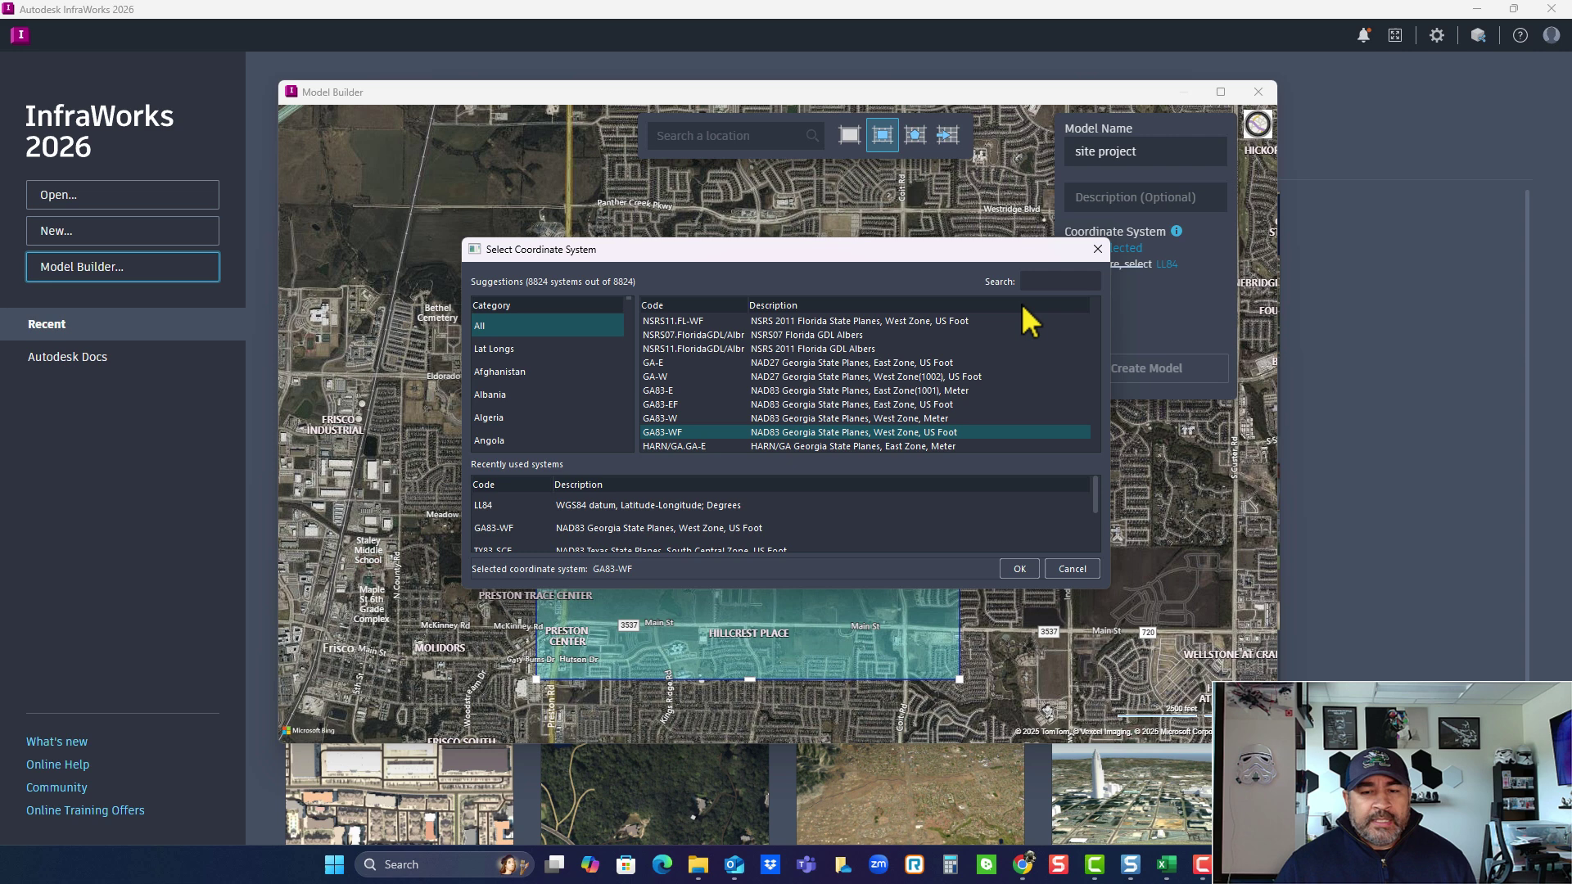
type("tx")
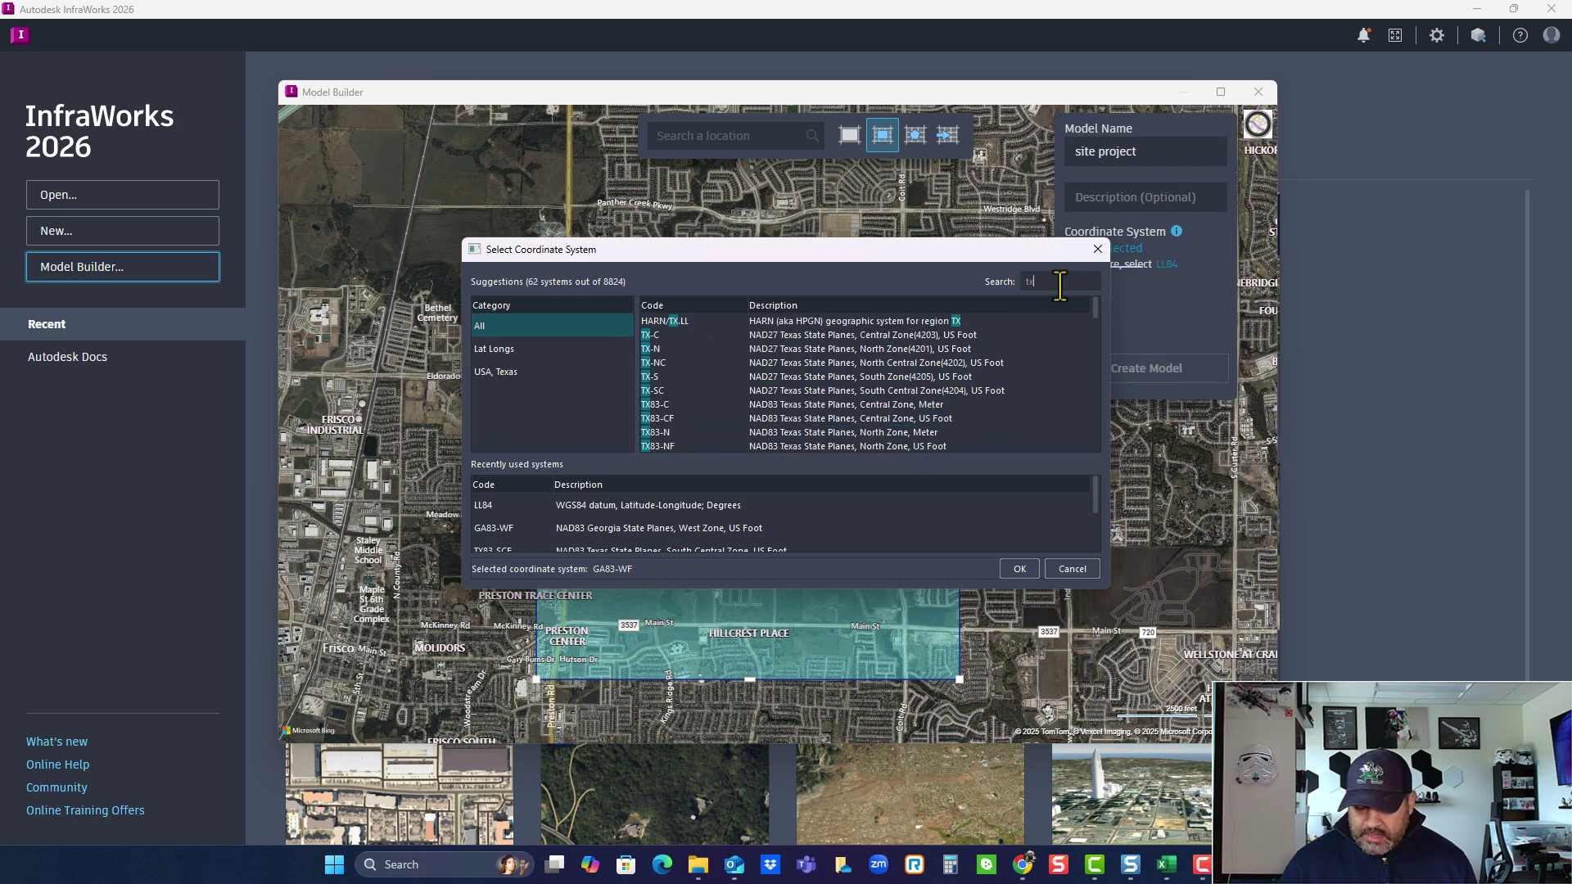
type("83-ncf")
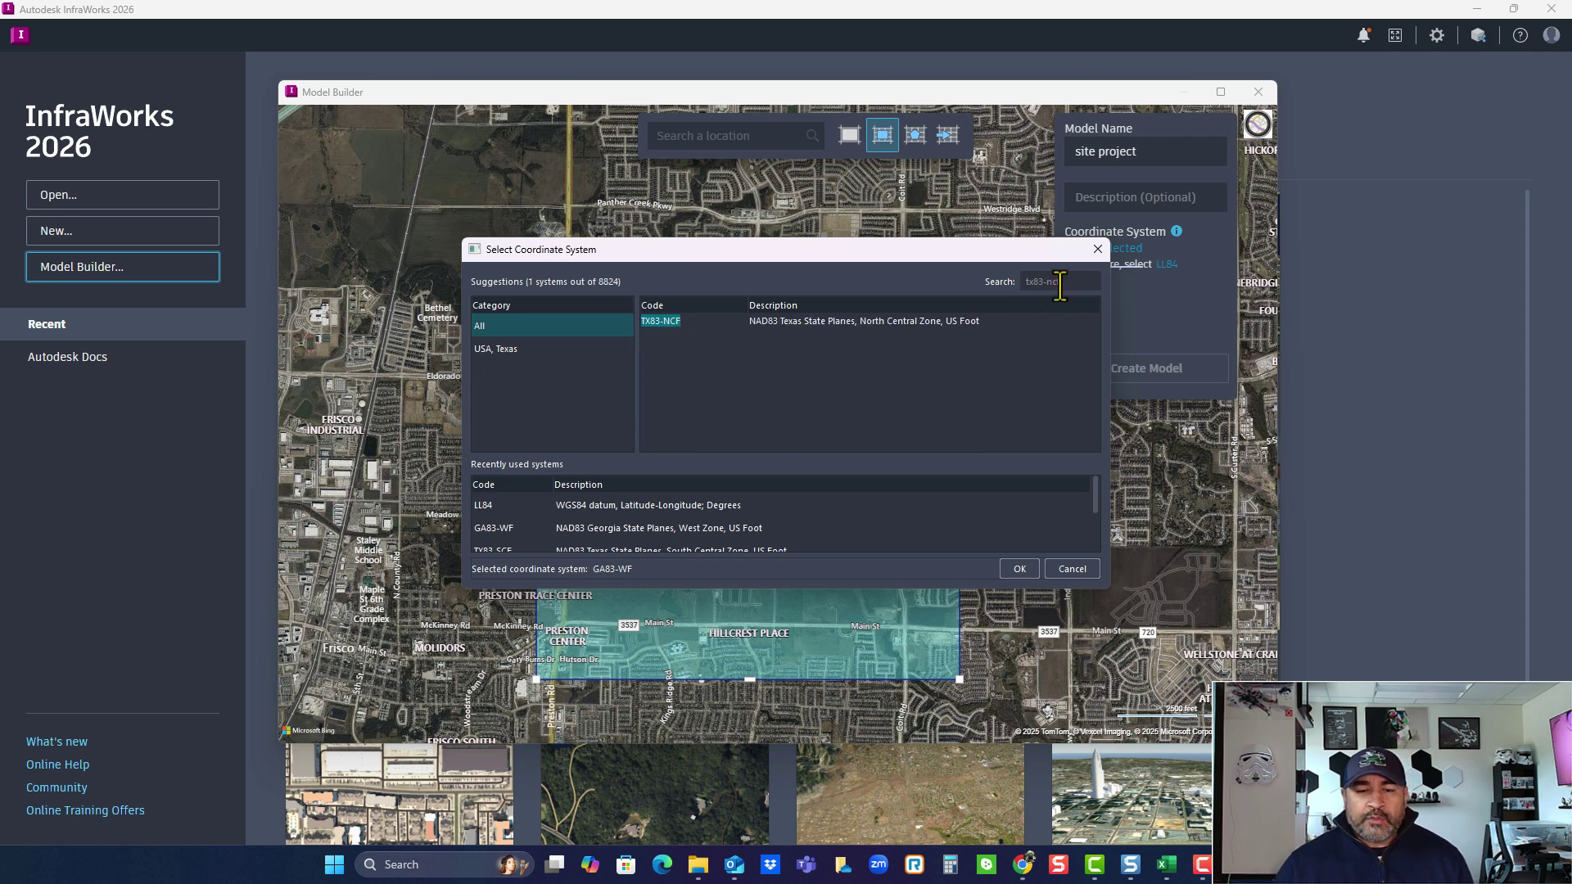
left_click(660, 321)
left_click(1018, 569)
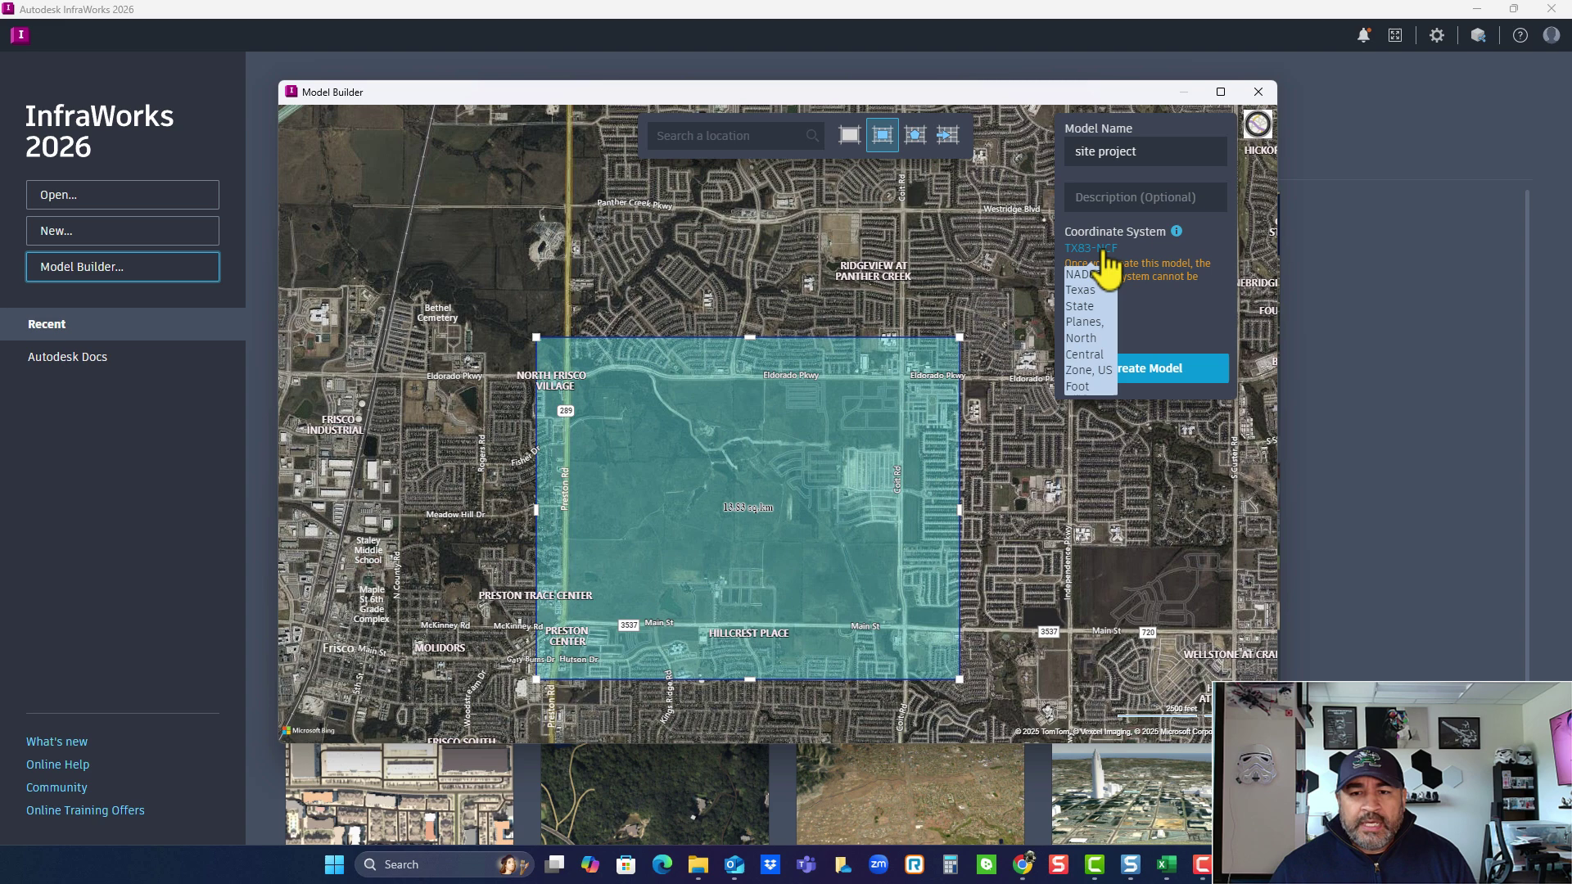
left_click(1138, 197)
type("subdivision")
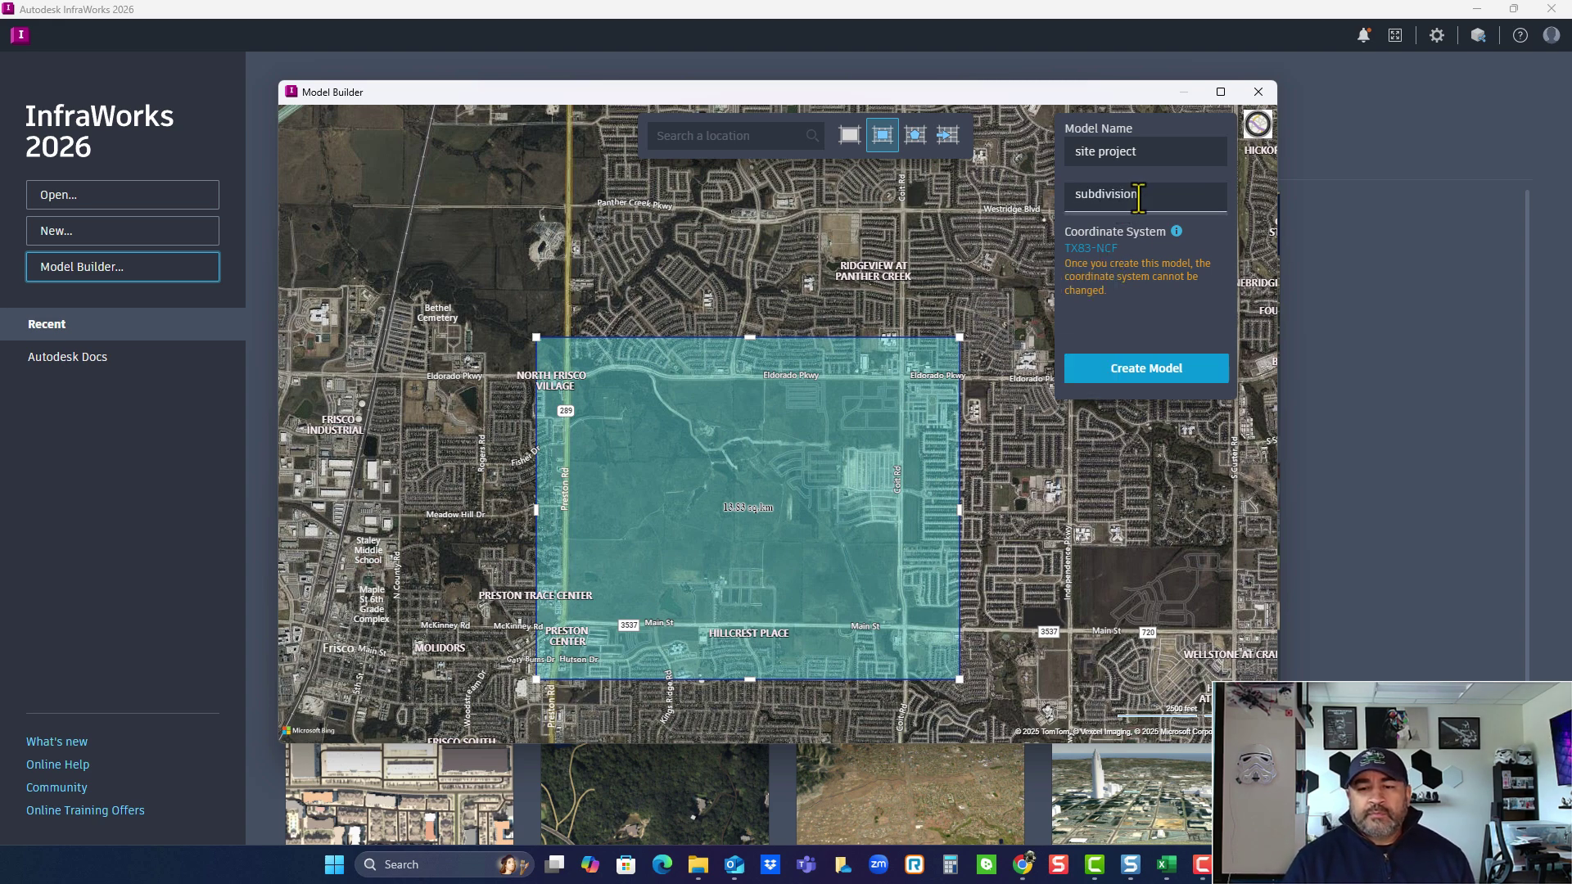
left_click(1097, 370)
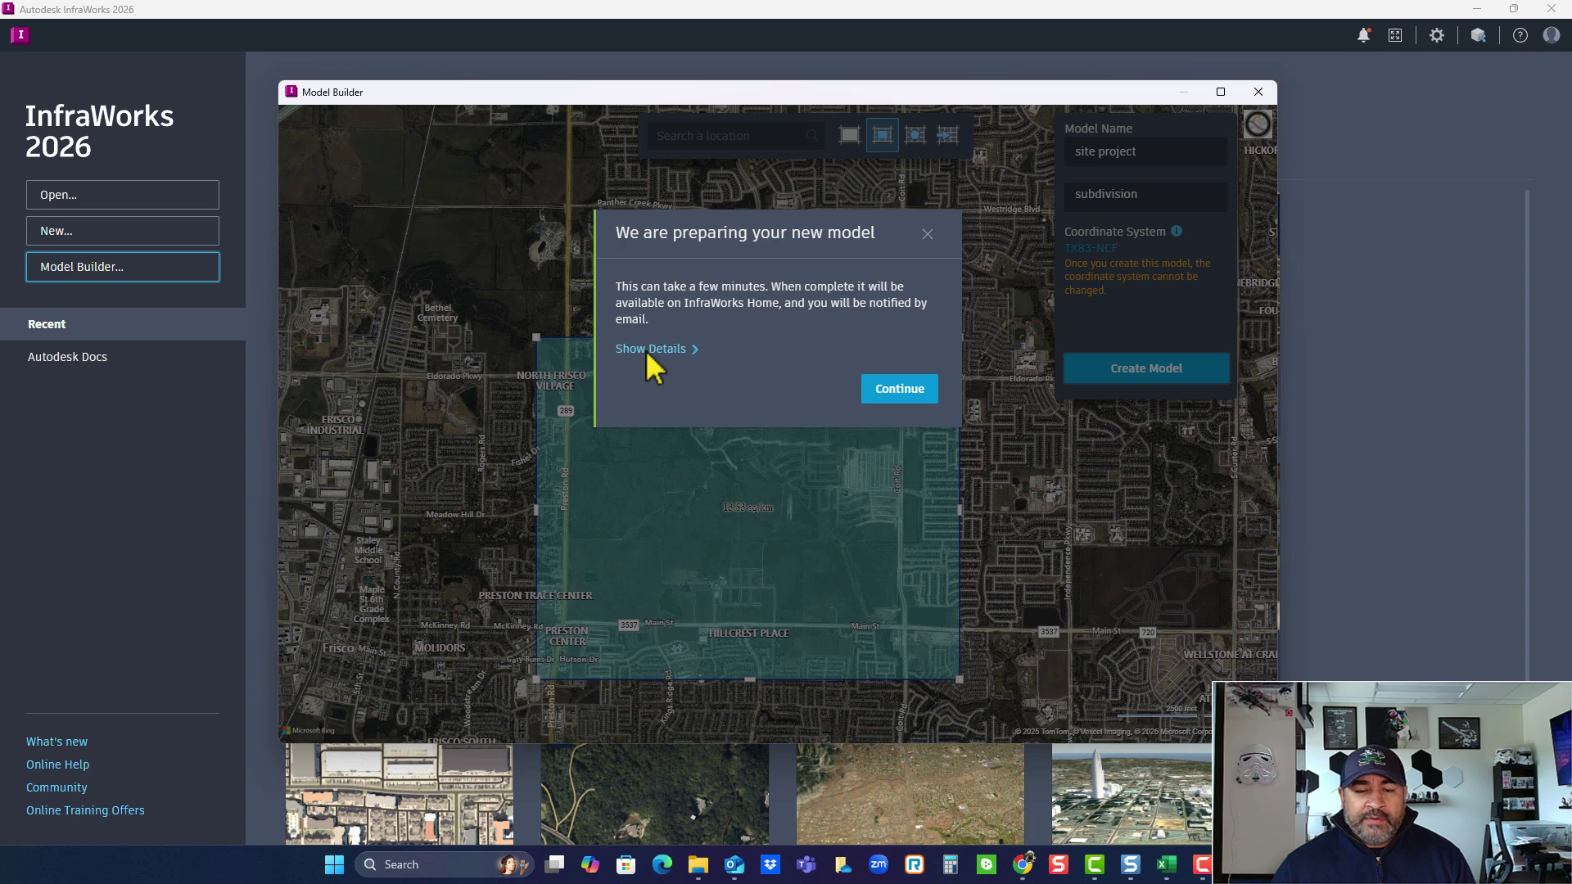
Step: Dismiss the preparation notice, look around the Frisco map, and close Model Builder
left_click(897, 390)
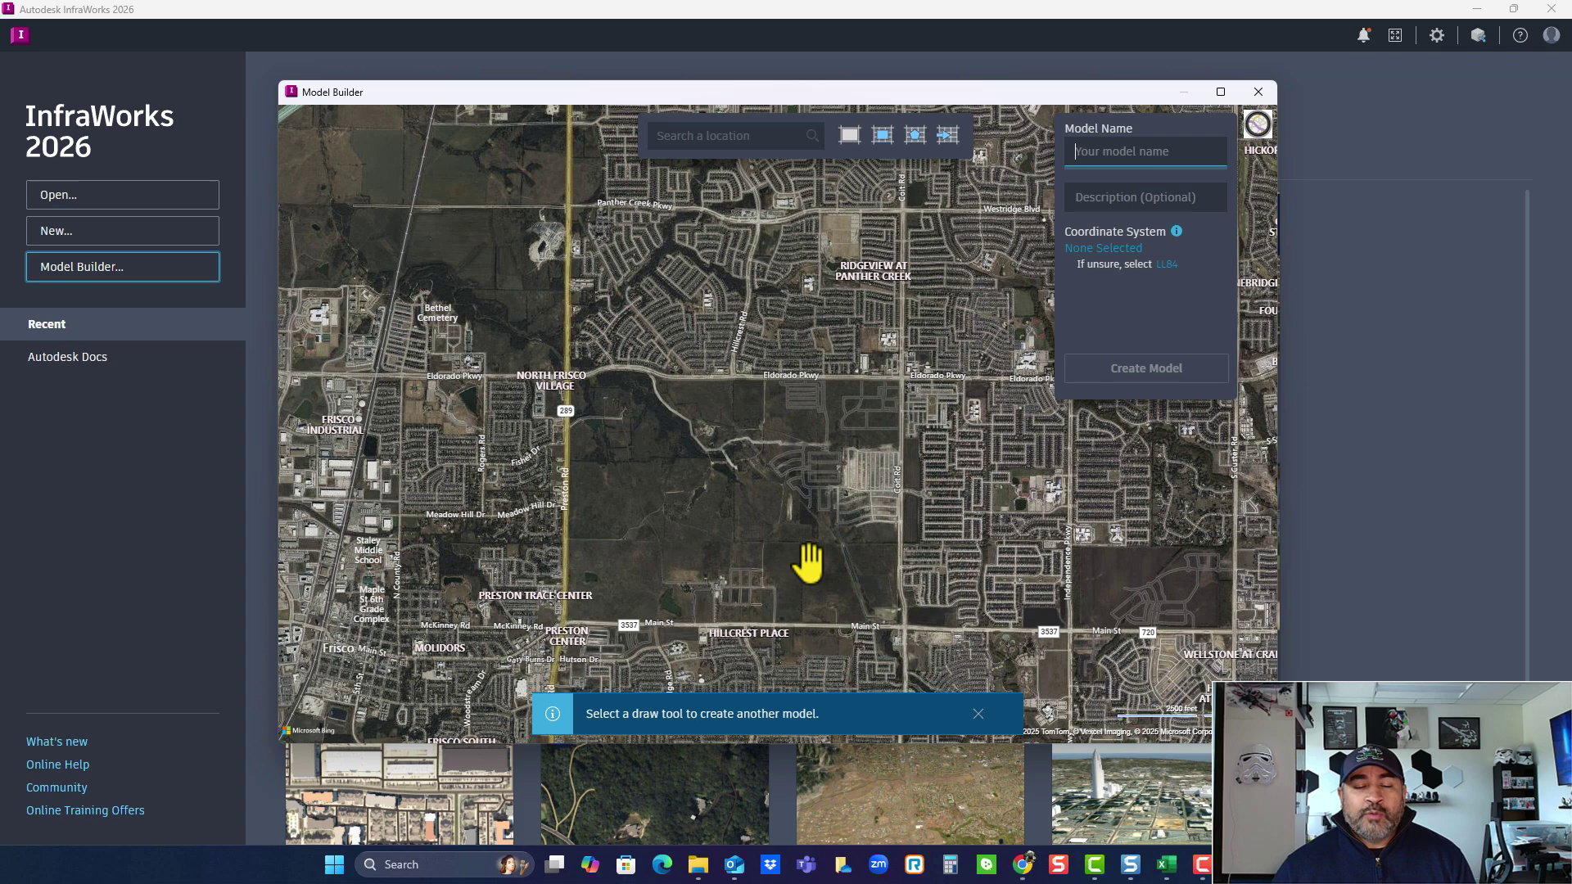
scroll(773, 539, "up", 2)
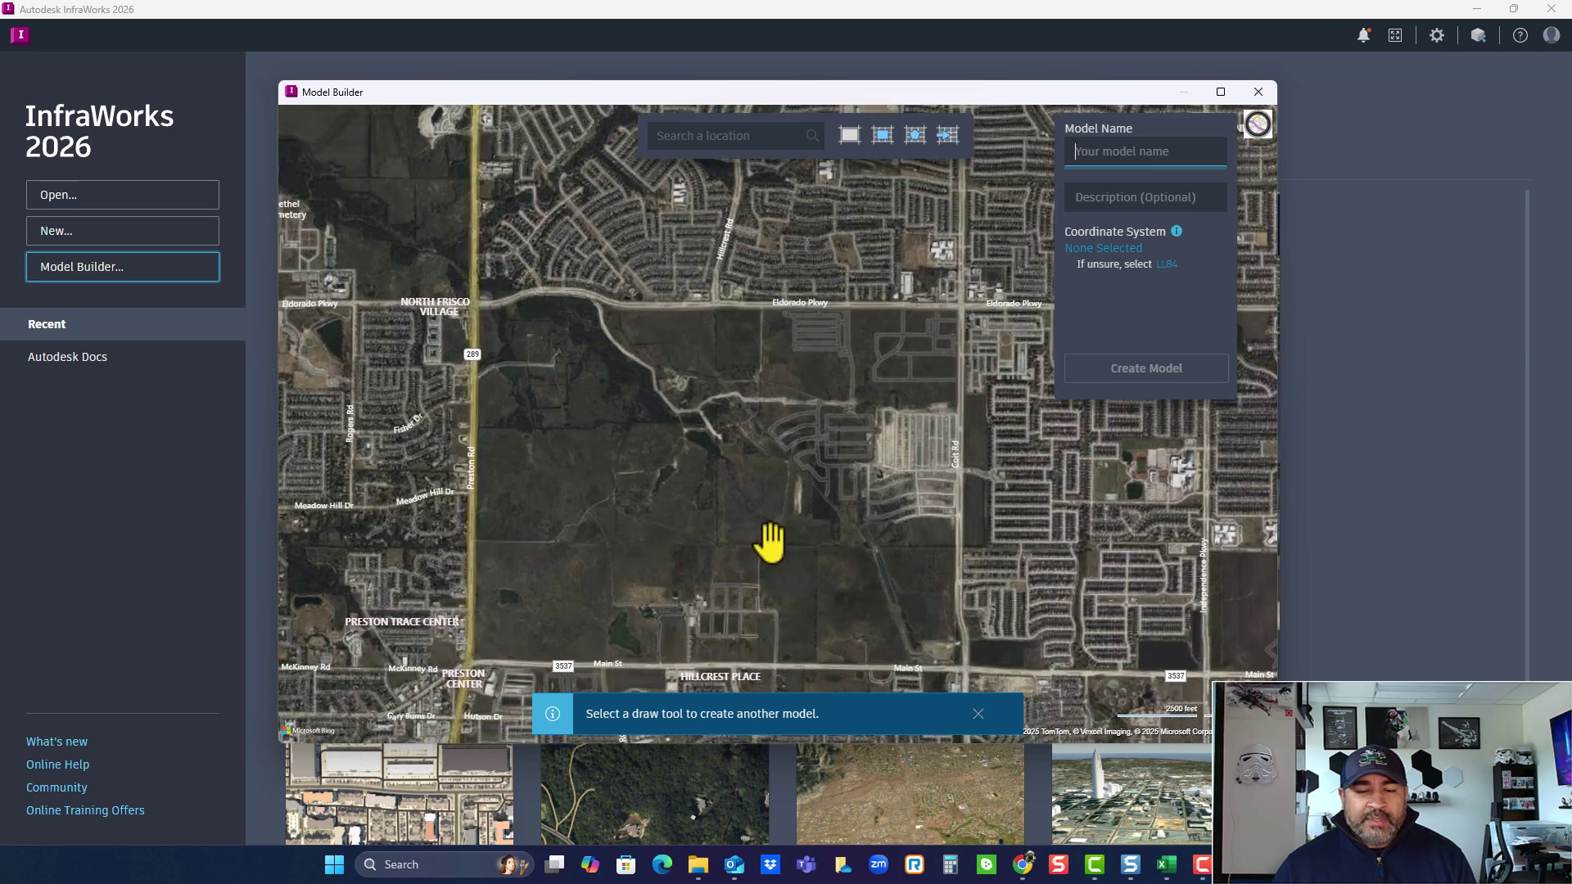
scroll(817, 337, "up", 2)
scroll(786, 361, "down", 1)
left_click_drag(887, 316, 843, 454)
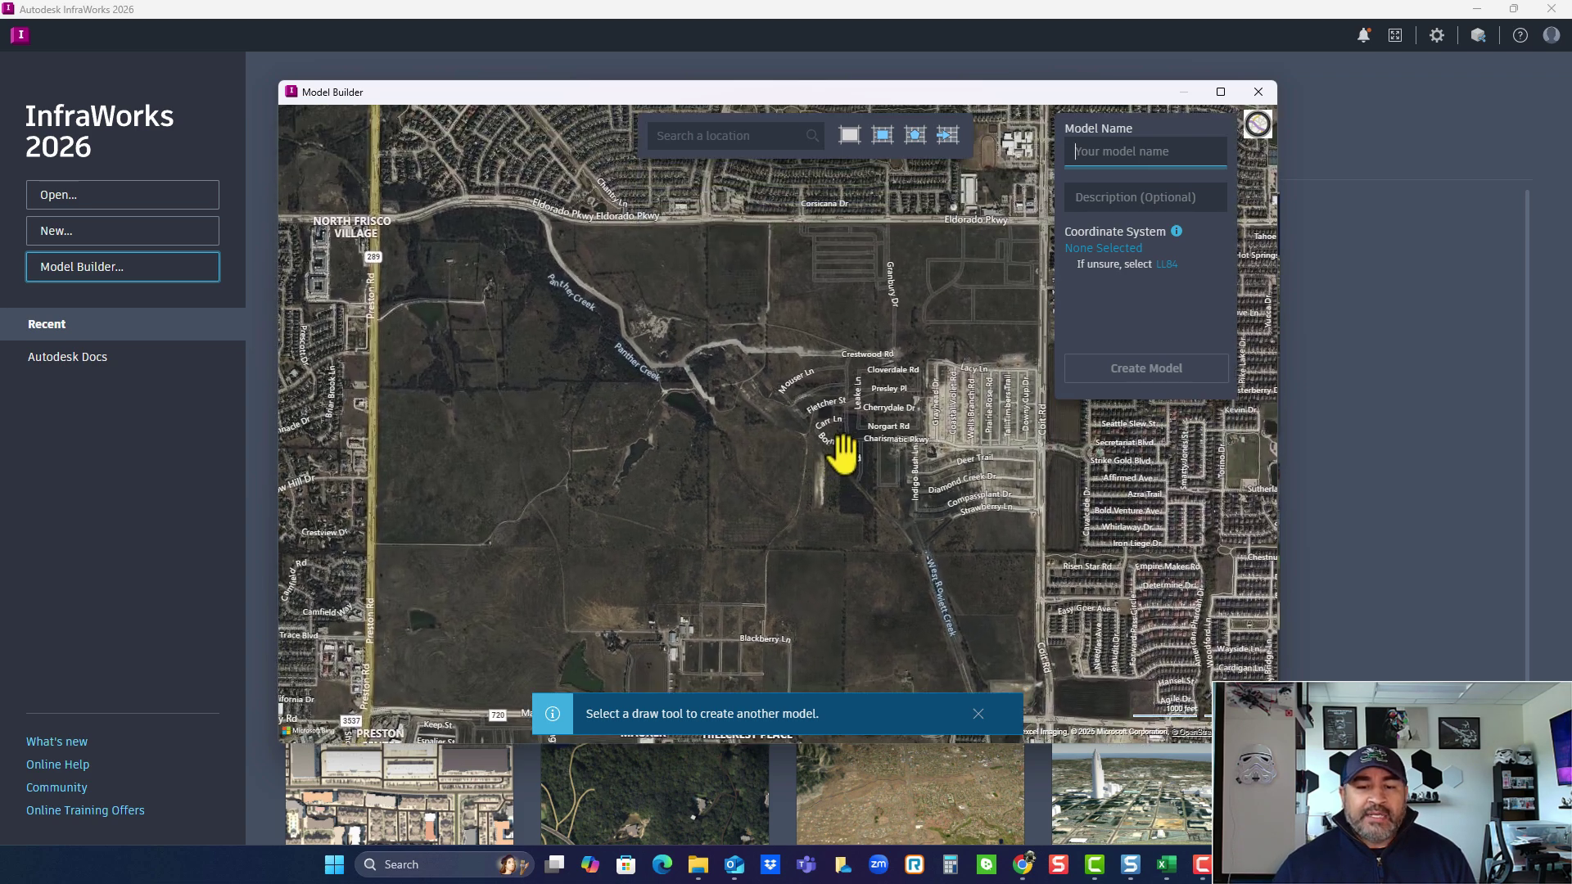
scroll(843, 455, "down", 4)
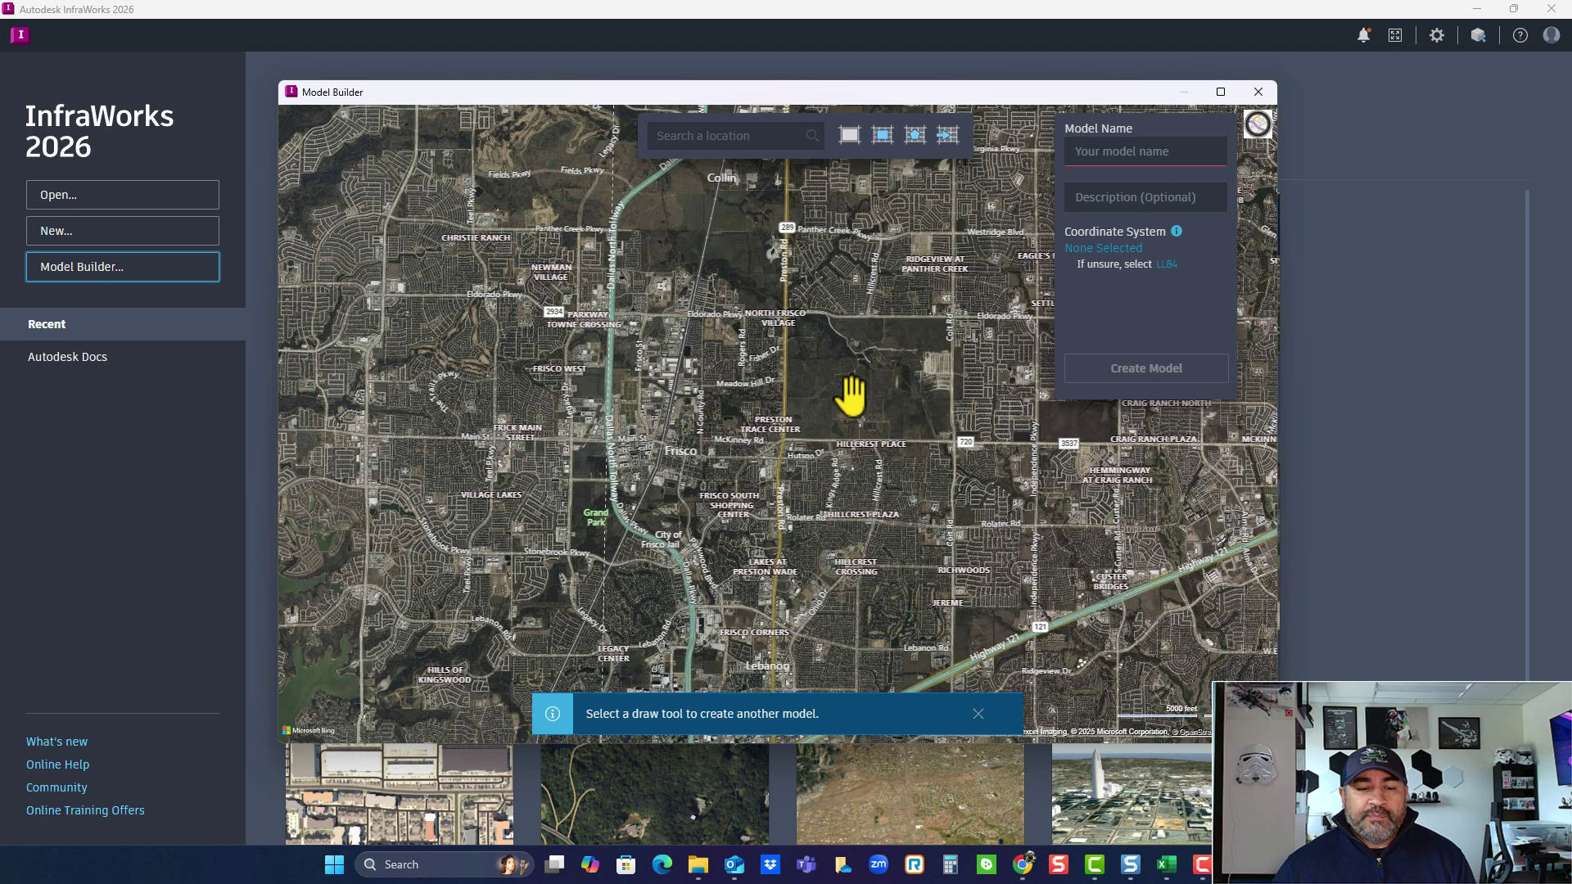
left_click_drag(727, 416, 772, 321)
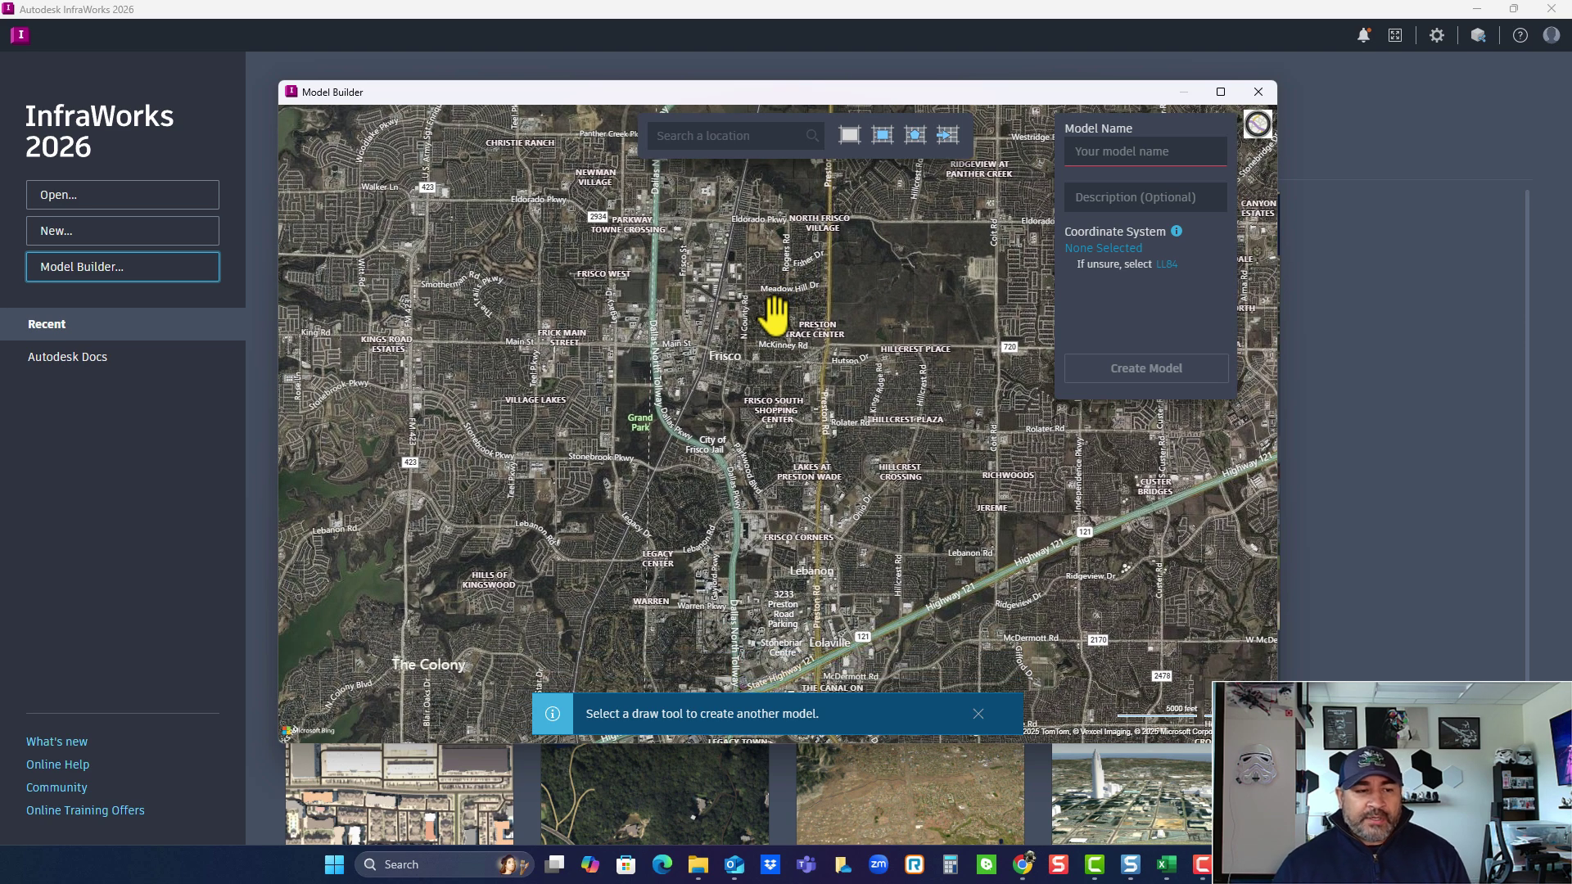
left_click(1258, 91)
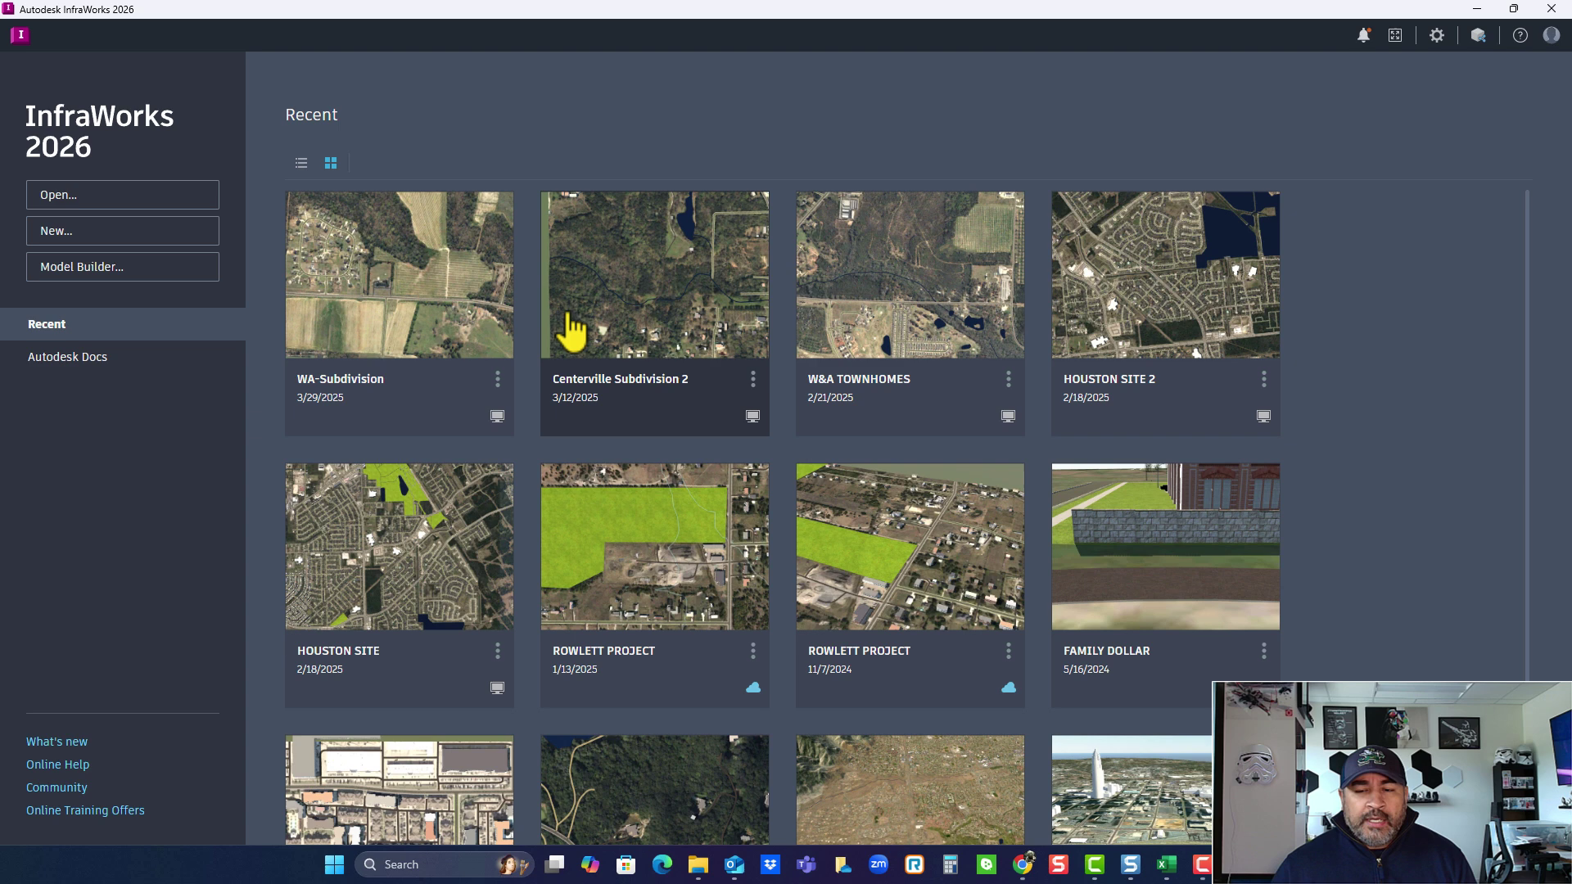
scroll(655, 491, "down", 2)
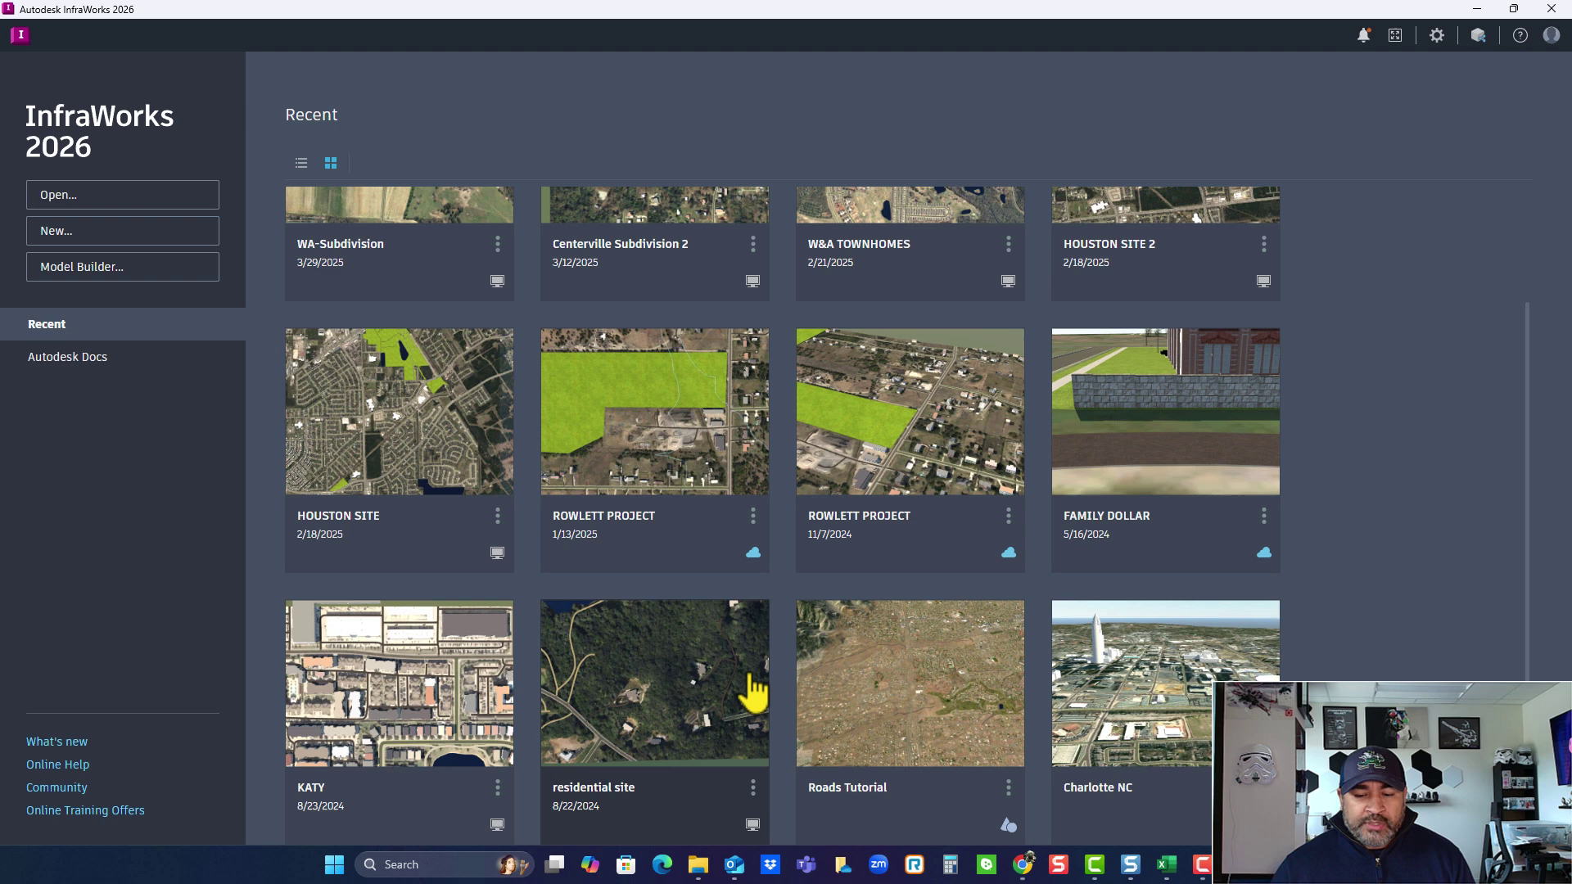
scroll(604, 660, "up", 2)
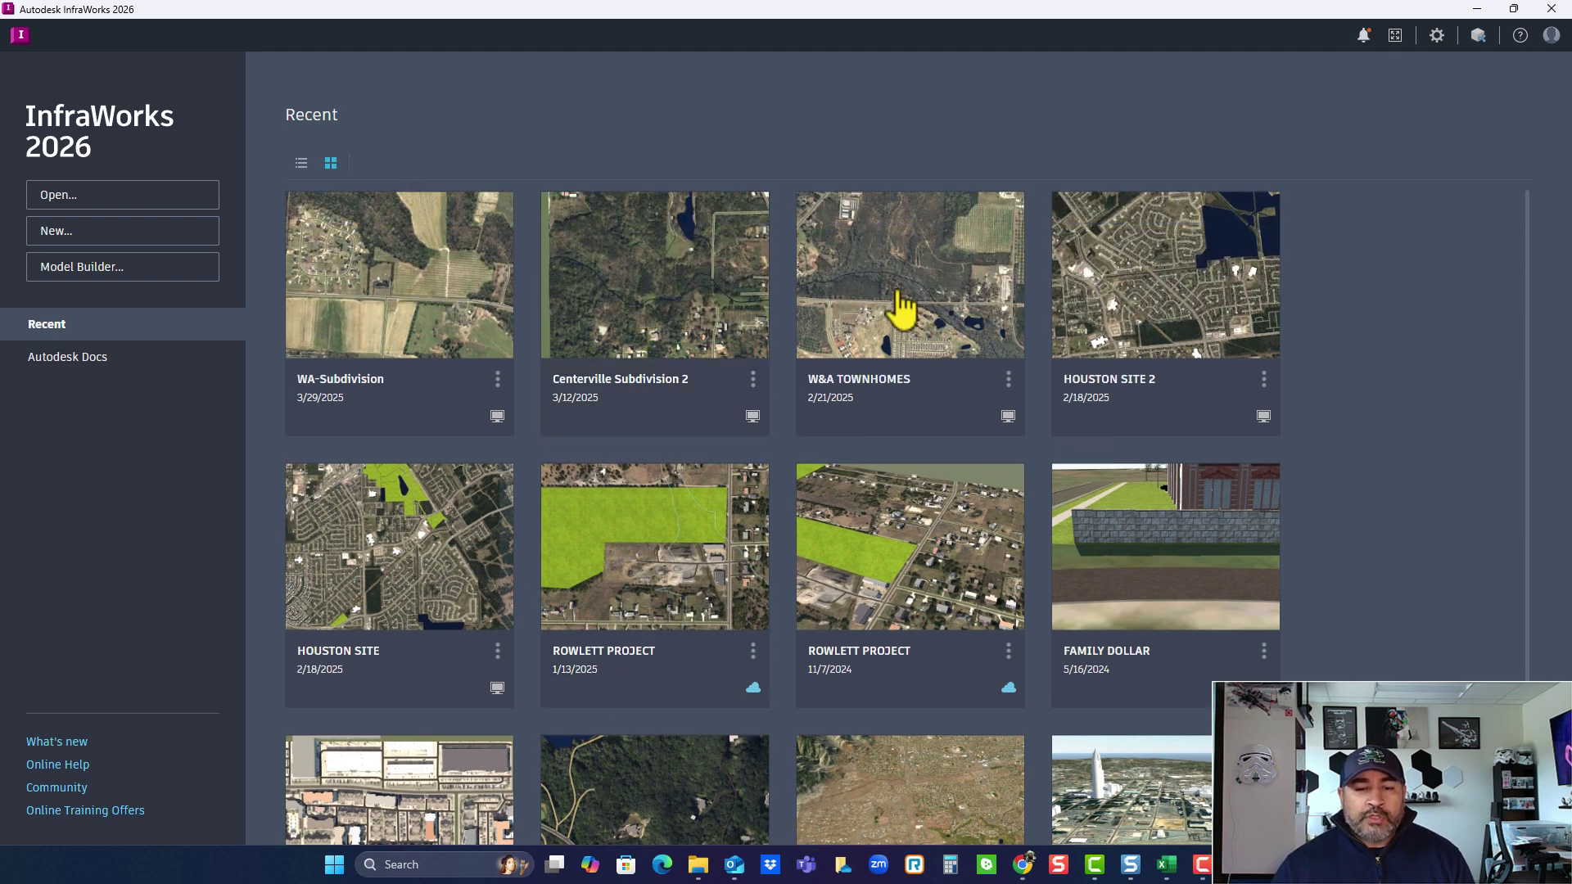
scroll(688, 585, "down", 1)
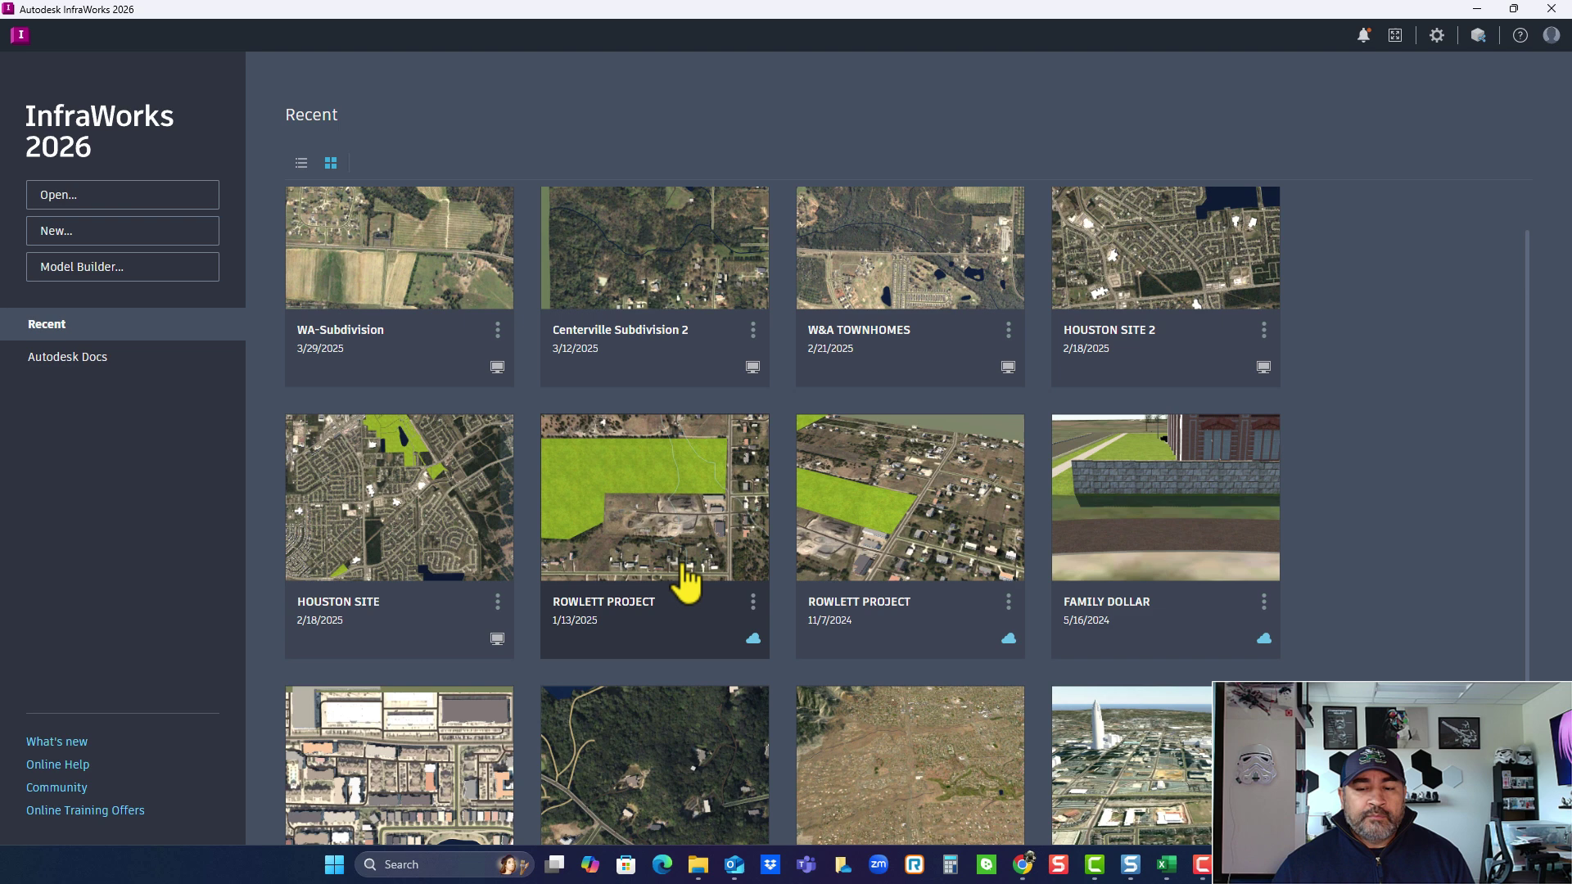
scroll(694, 548, "down", 2)
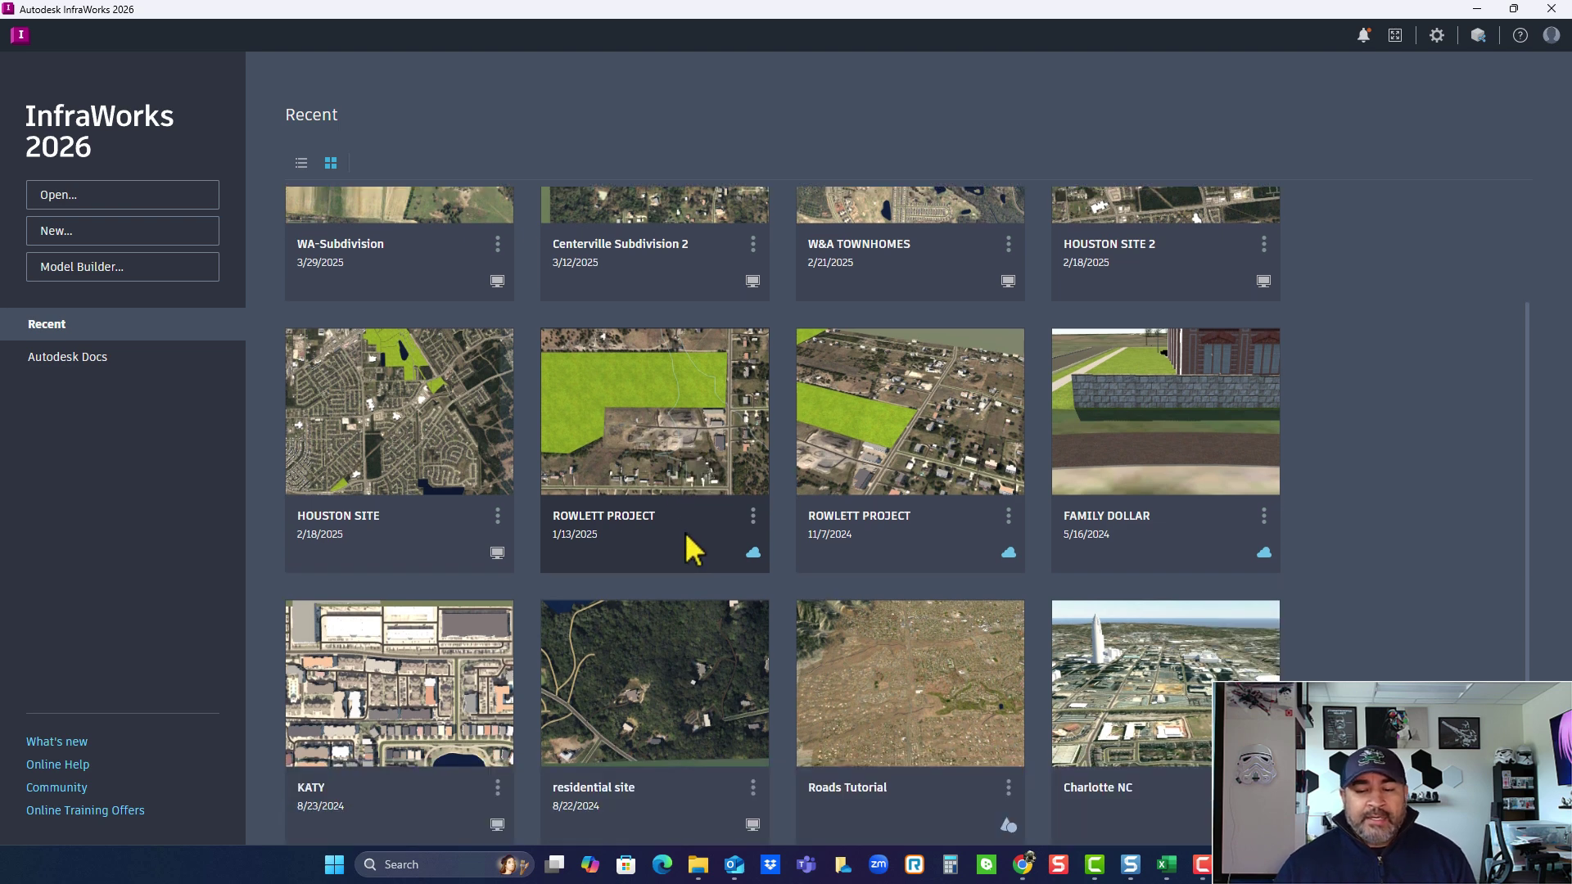
scroll(694, 544, "up", 3)
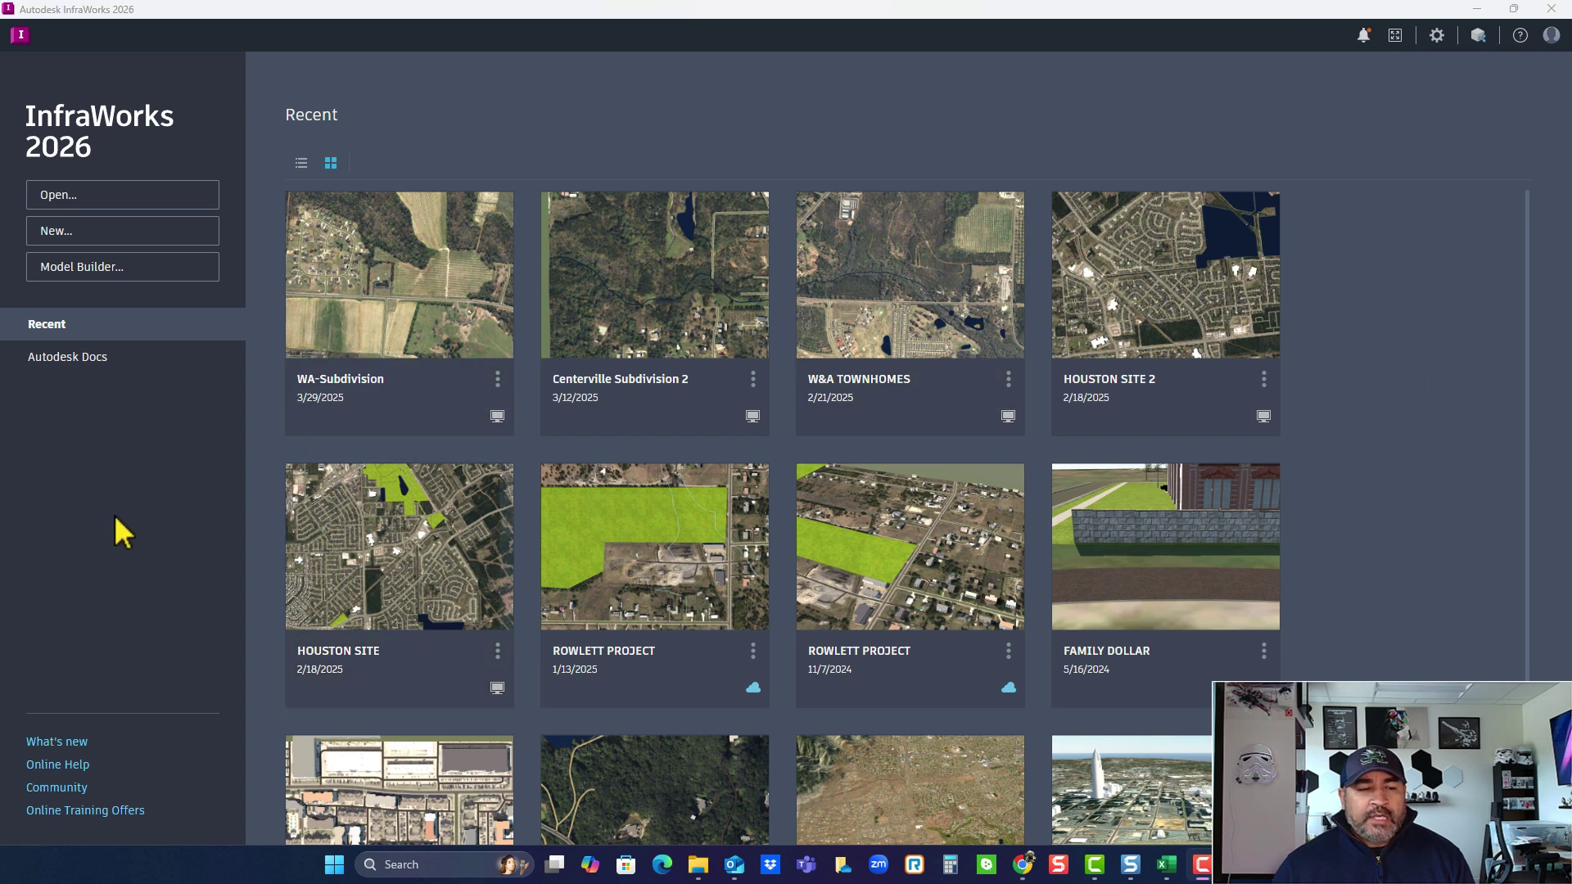
Step: Browse to the Project Files folder in Autodesk Docs
left_click(69, 360)
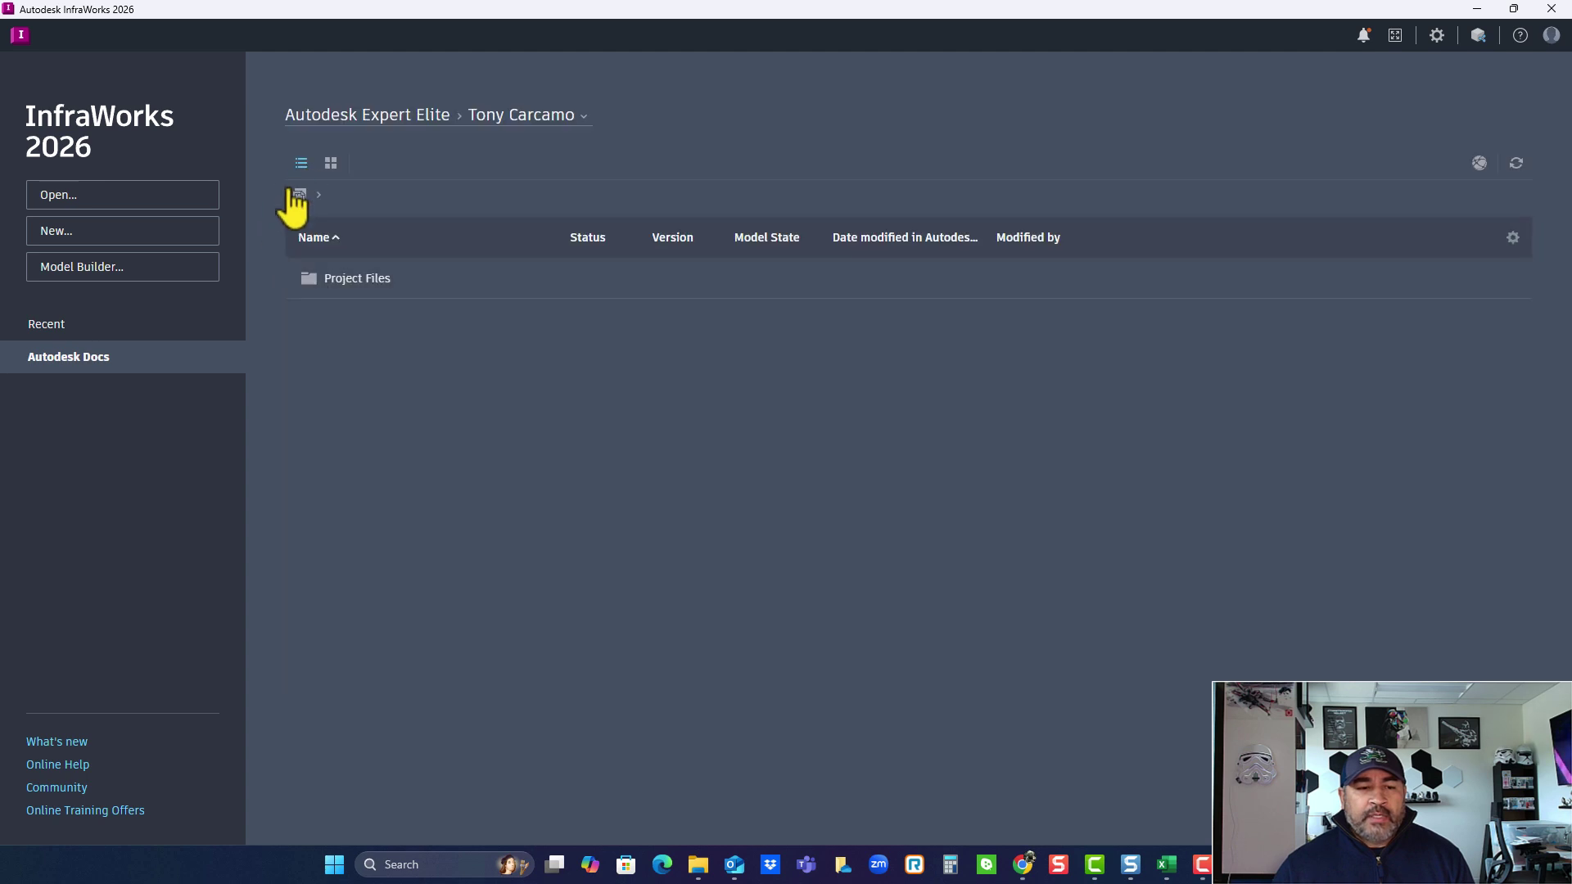
left_click(312, 296)
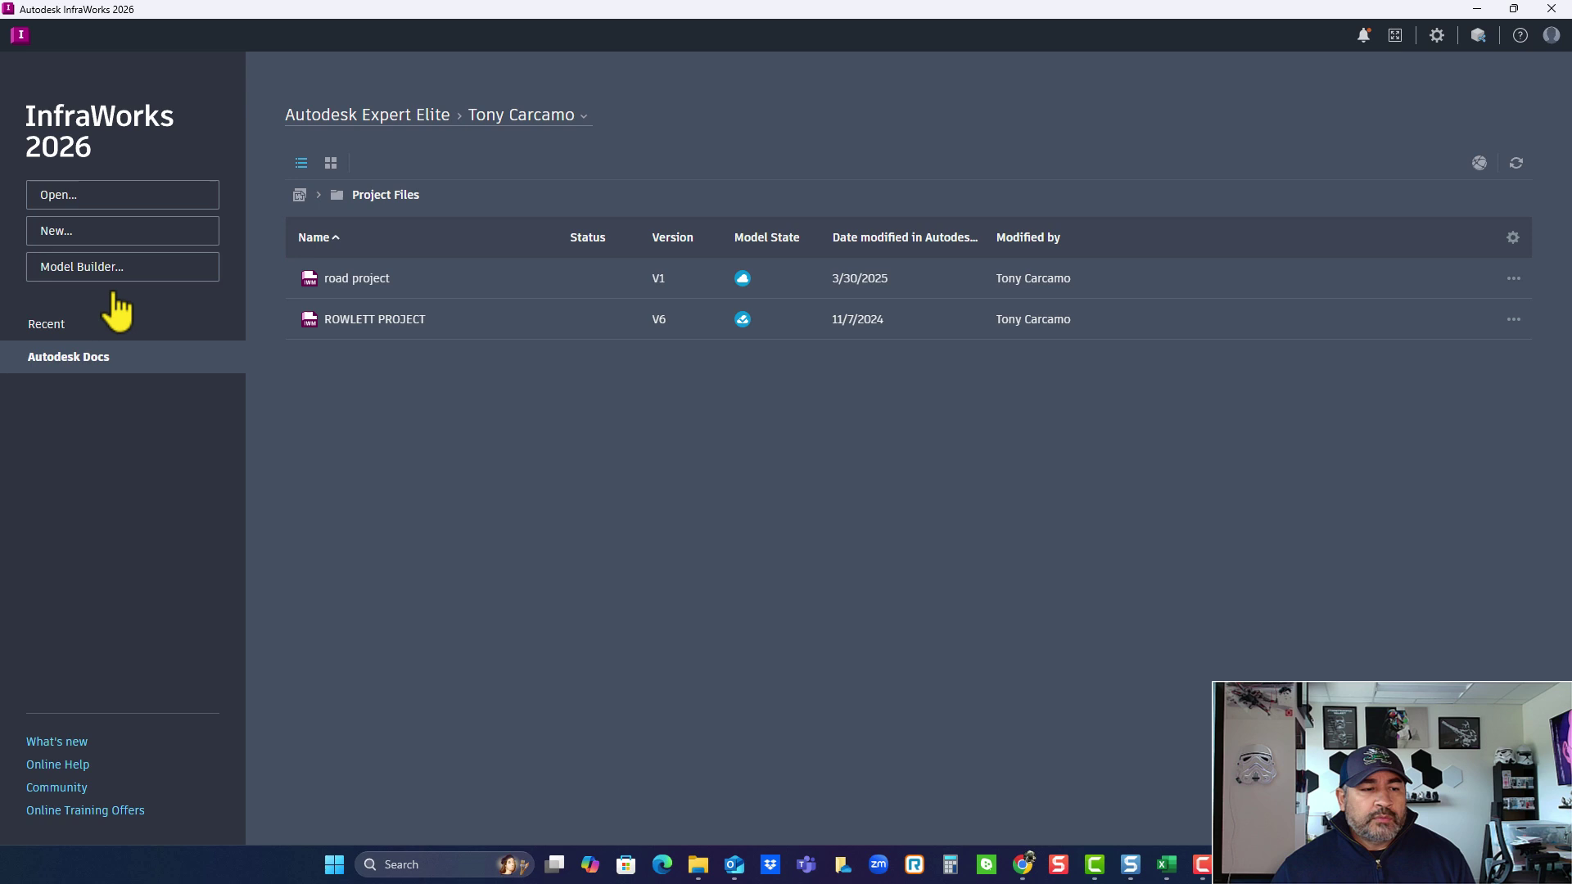
Step: Cancel the Open dialog and return to Recent, where the site project card dated 4/6/2025 appears
left_click(112, 203)
left_click(715, 421)
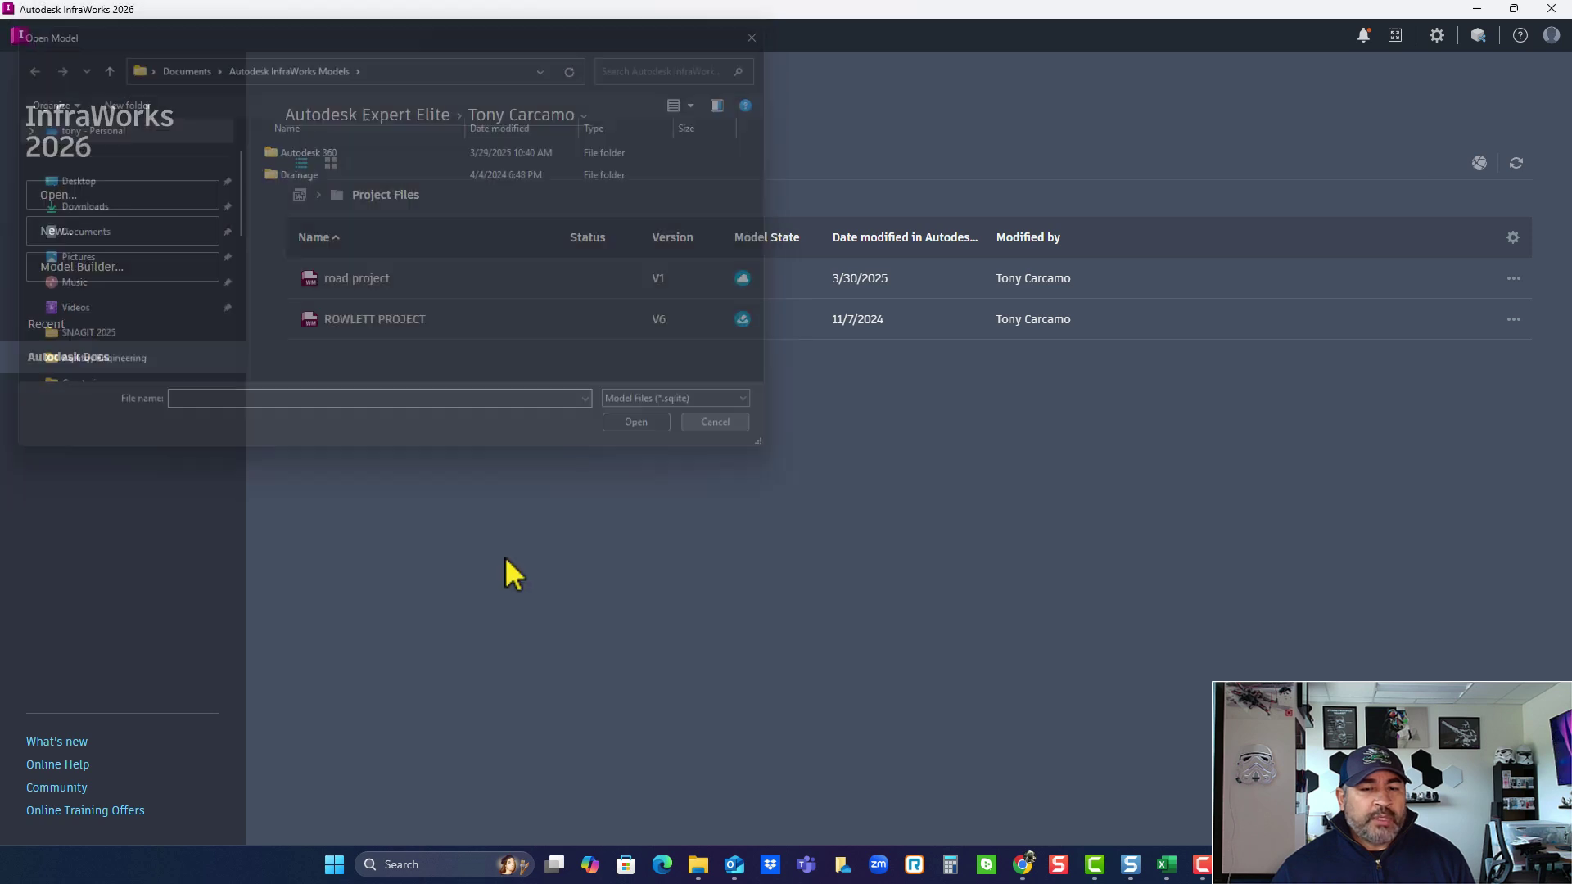
left_click(34, 324)
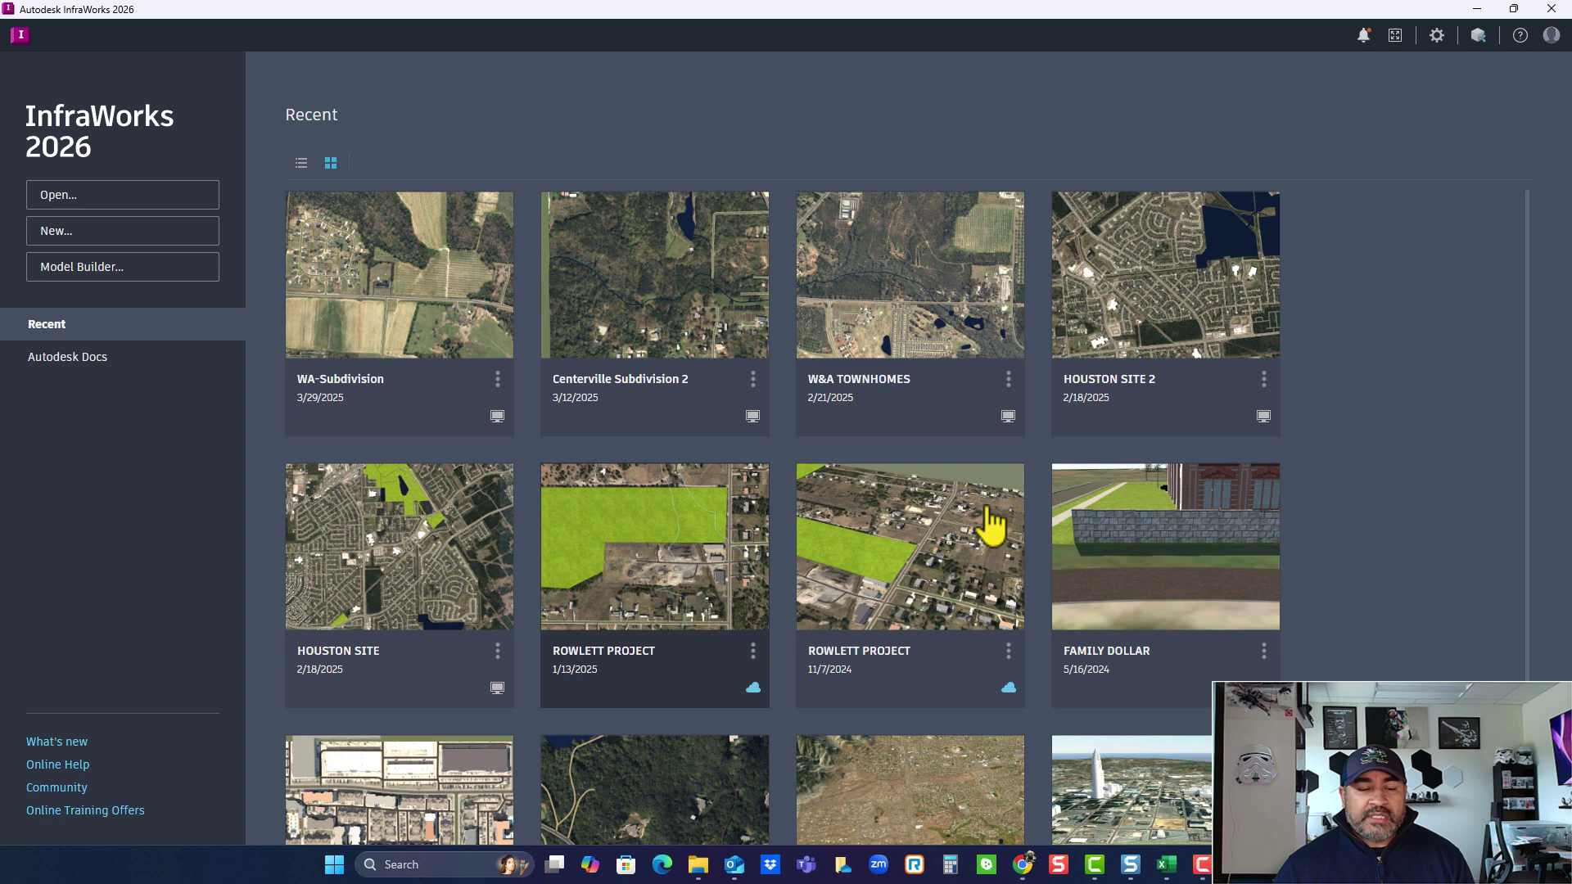
scroll(1390, 465, "down", 3)
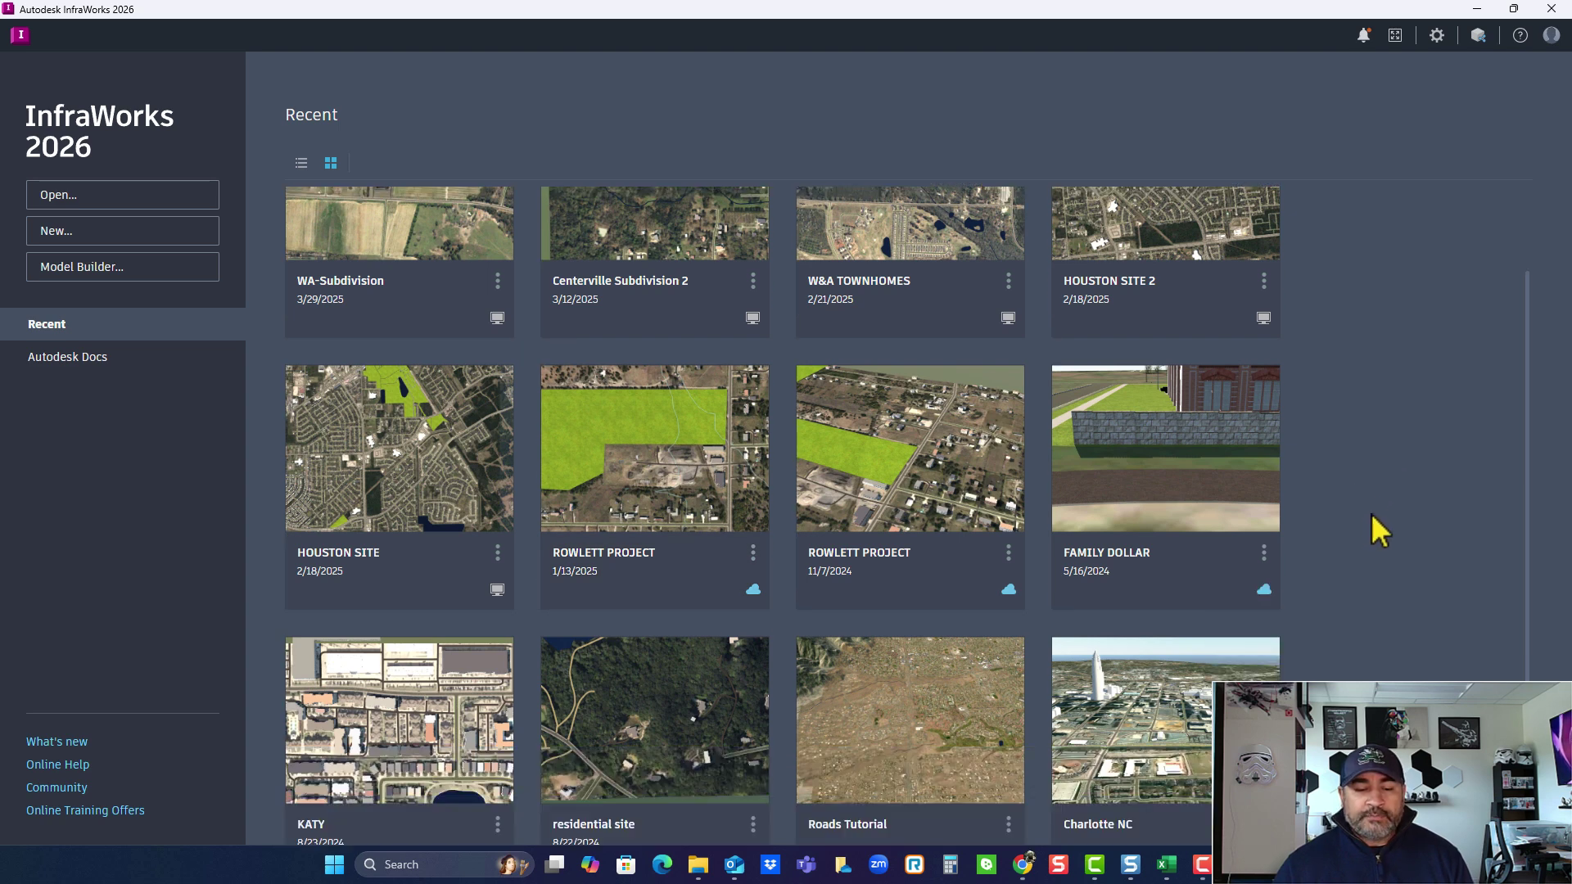
scroll(1368, 499, "up", 3)
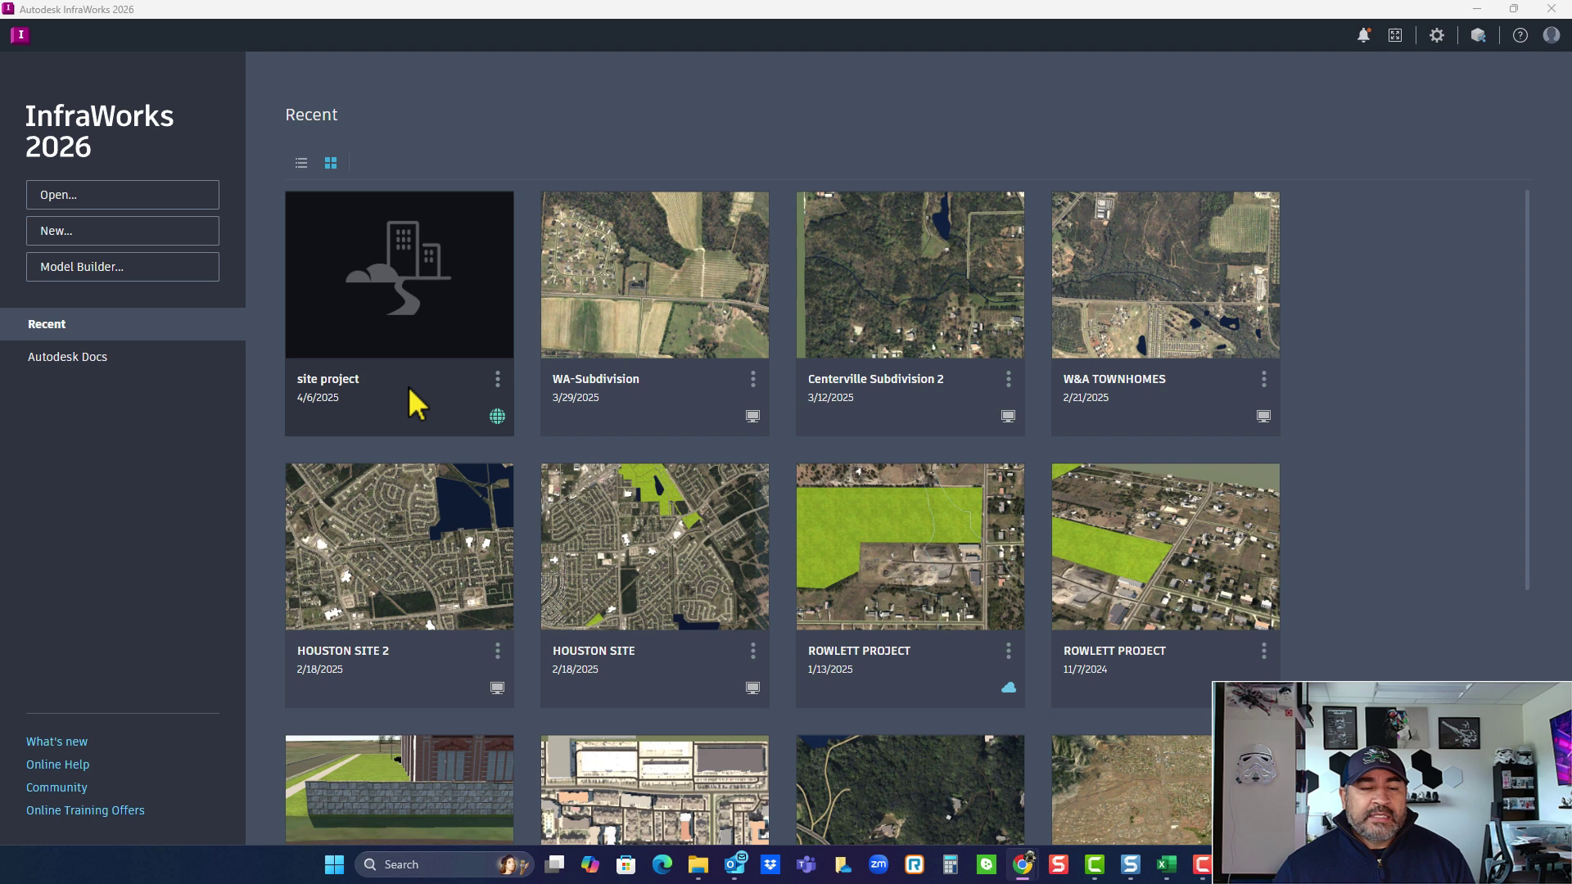
Step: Download the site project model to local storage and open it
left_click(401, 286)
left_click(955, 495)
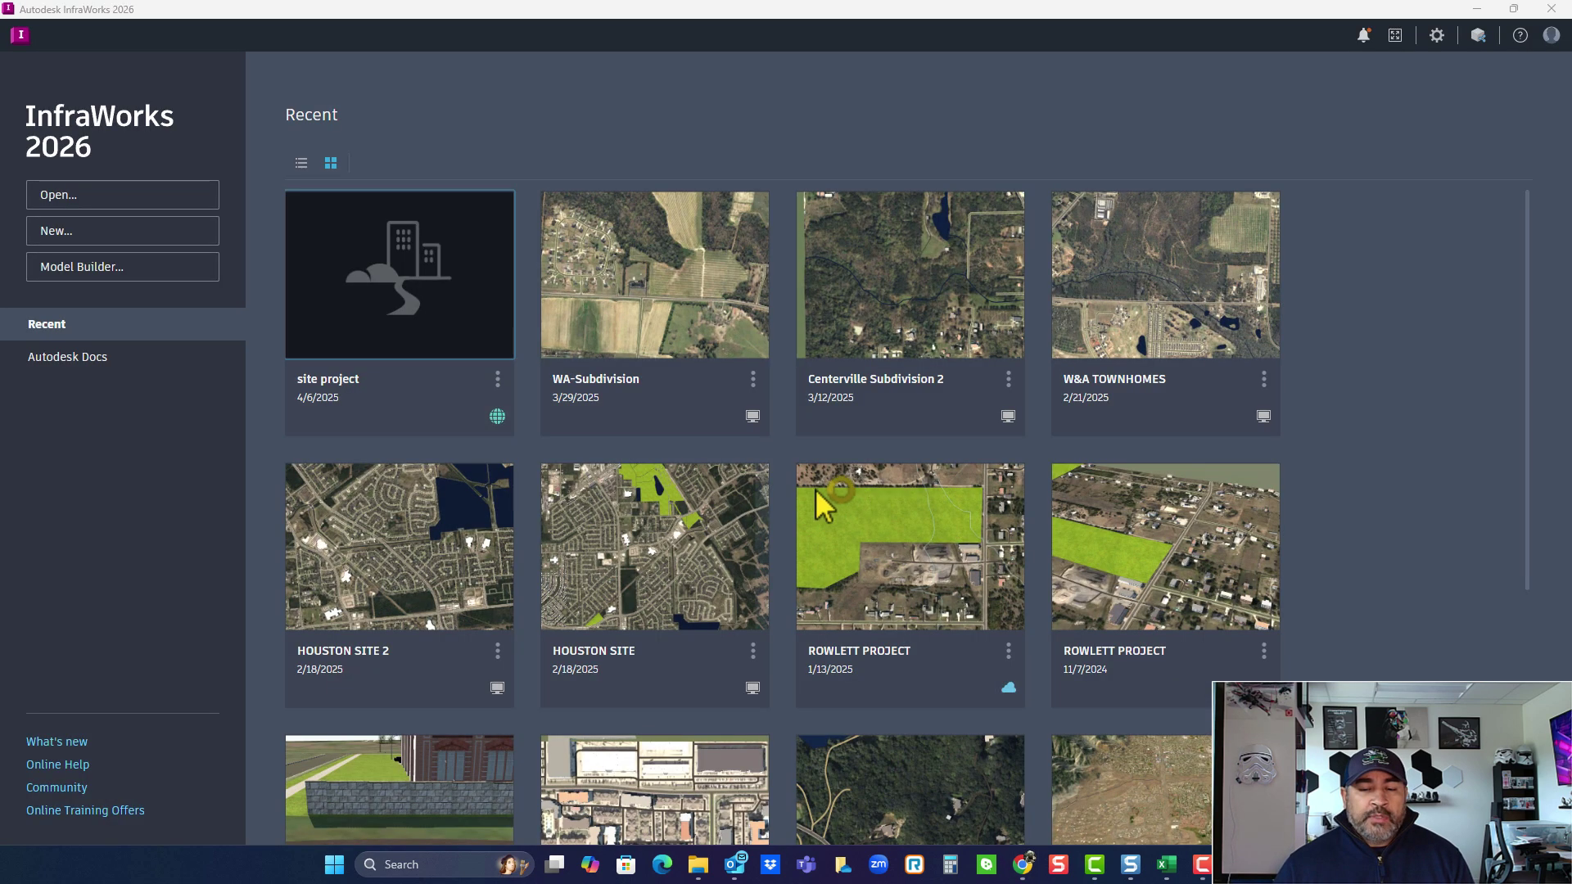
left_click(760, 484)
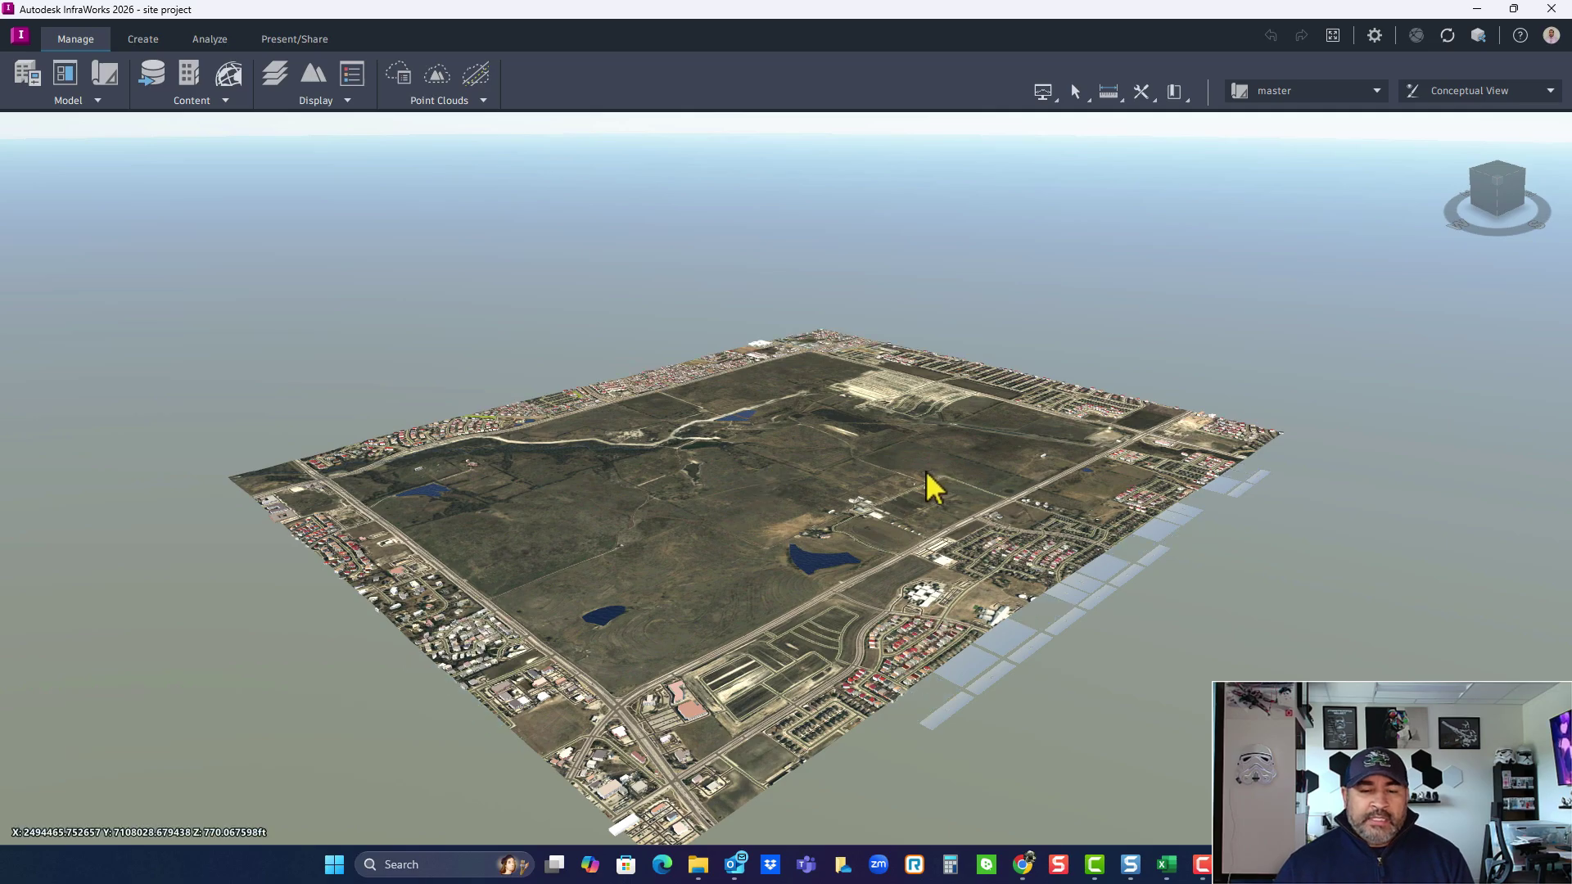
Step: Zoom and tilt into an oblique 3D view of the site and surrounding subdivisions
scroll(884, 564, "up", 2)
middle_click_drag(884, 565, 744, 660)
scroll(887, 631, "up", 6)
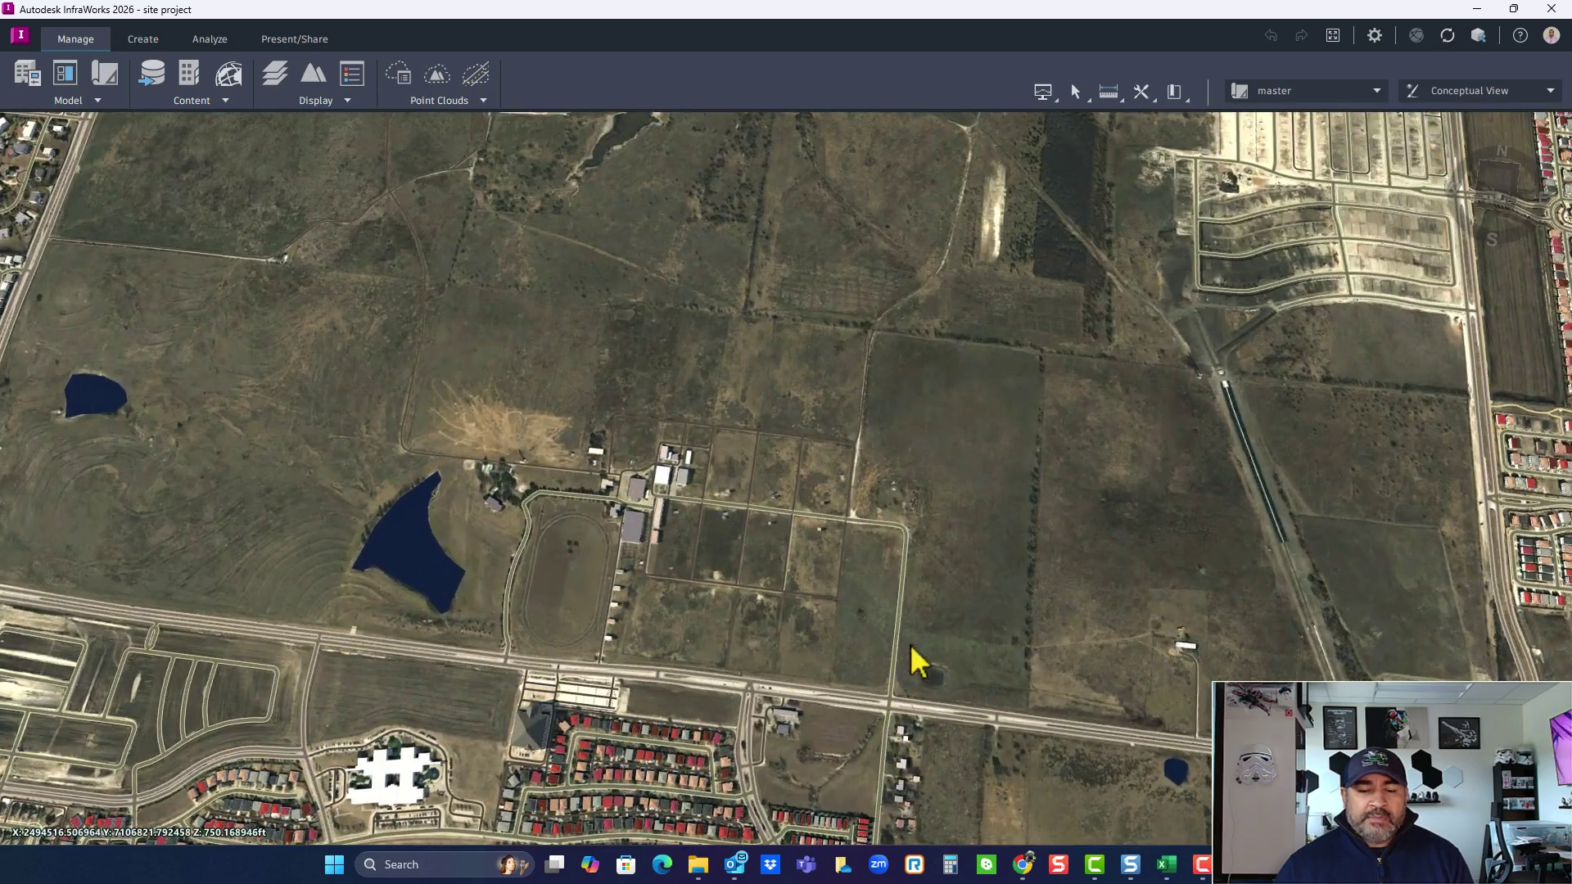
middle_click_drag(917, 661, 866, 607)
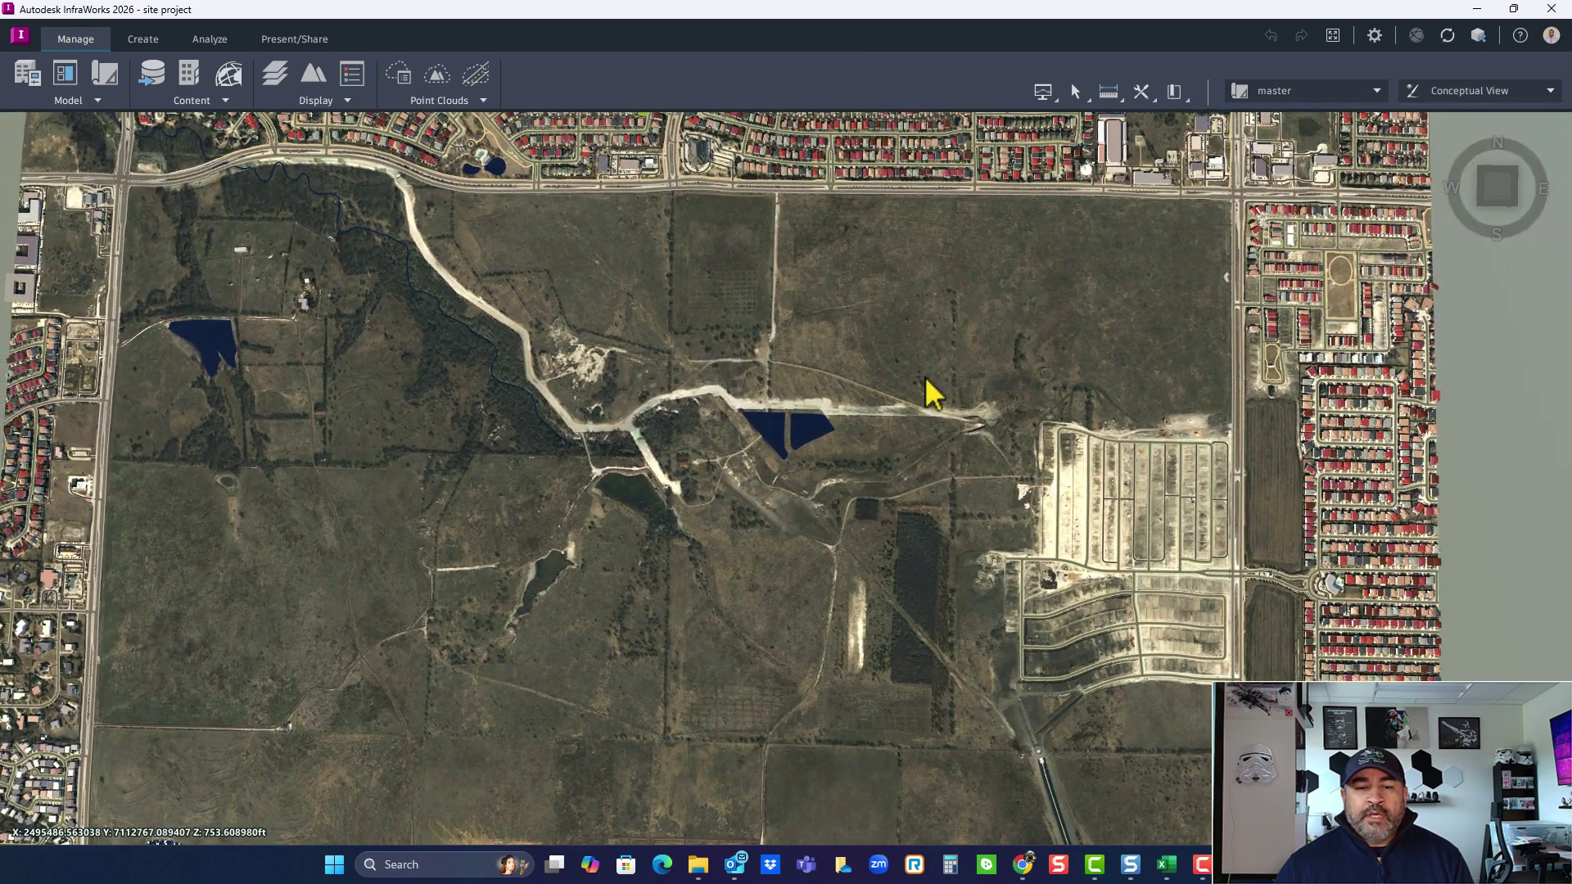
middle_click_drag(933, 393, 915, 332)
left_click(1453, 91)
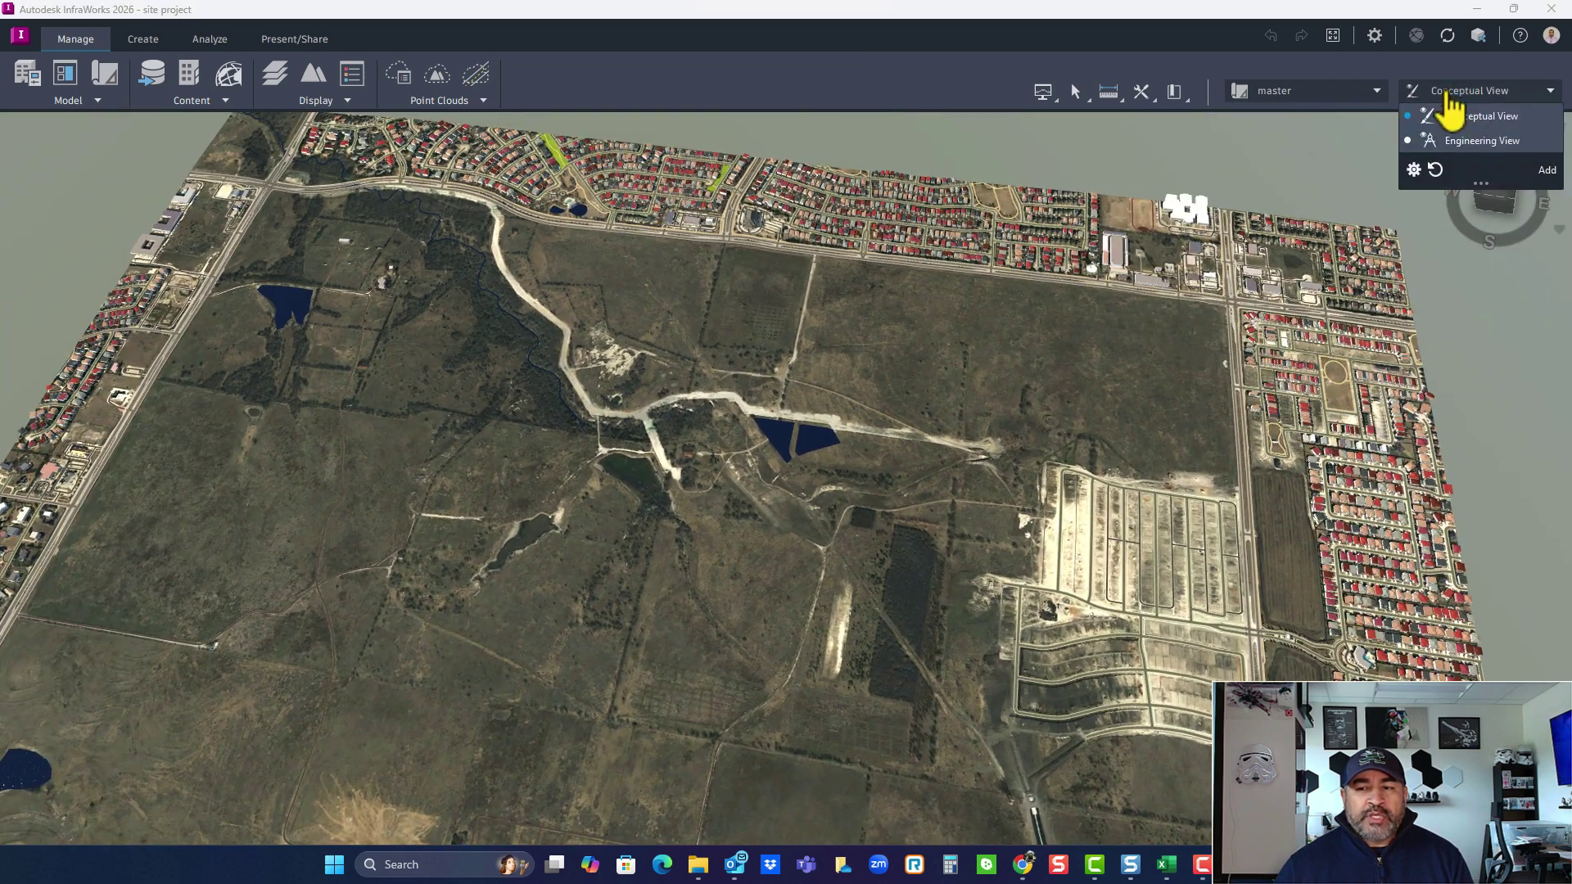
left_click(1478, 140)
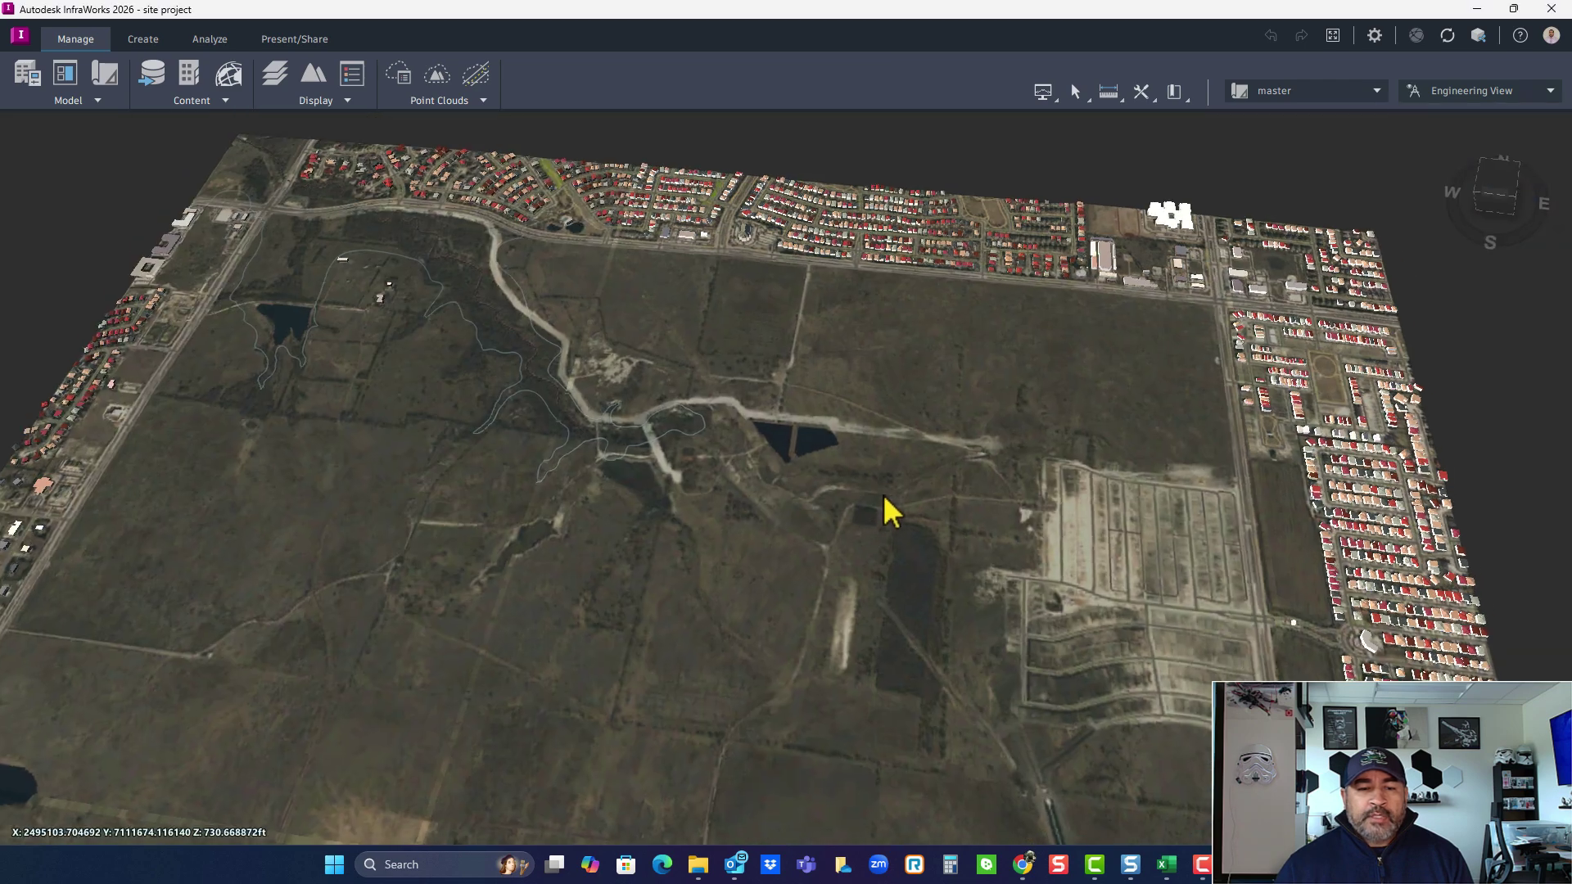
scroll(828, 548, "down", 3)
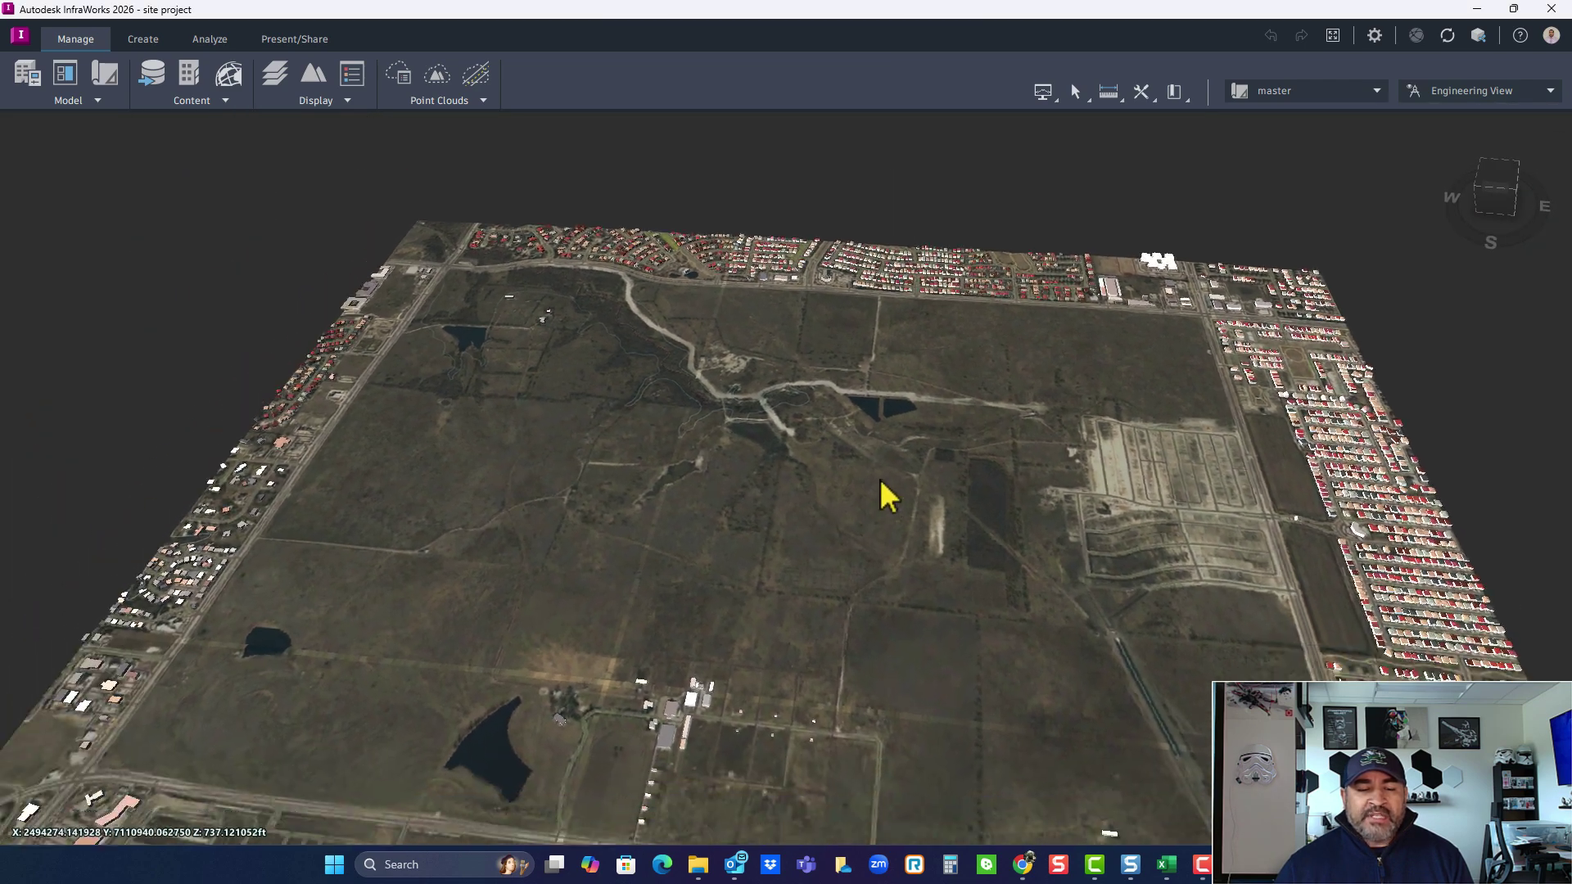
middle_click_drag(881, 481, 929, 534)
left_click(1441, 91)
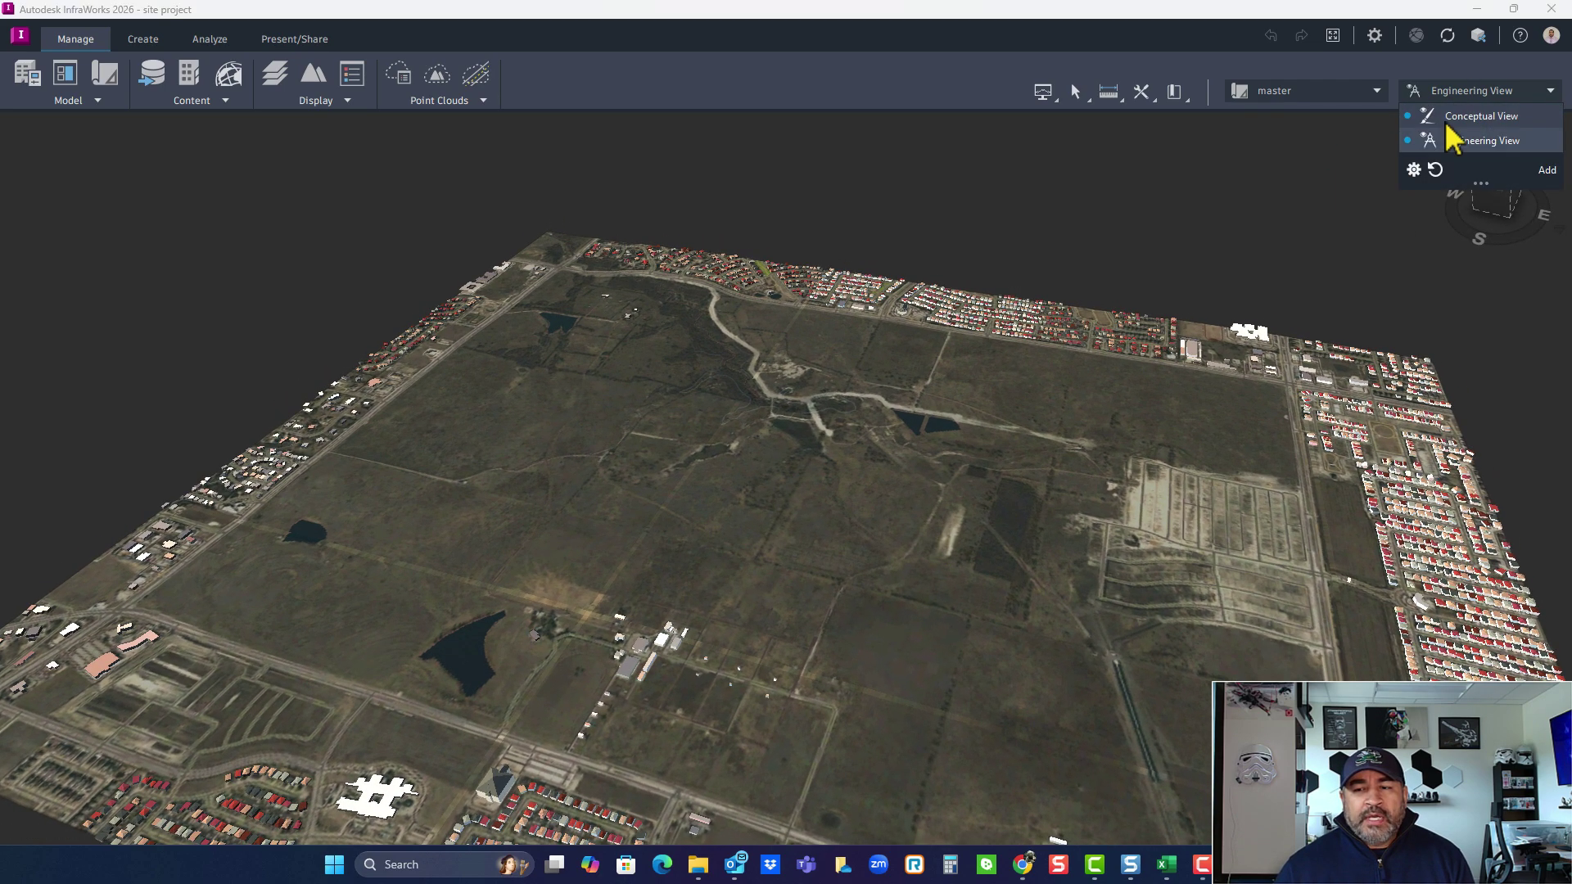
left_click(1465, 116)
middle_click_drag(684, 631, 1124, 231)
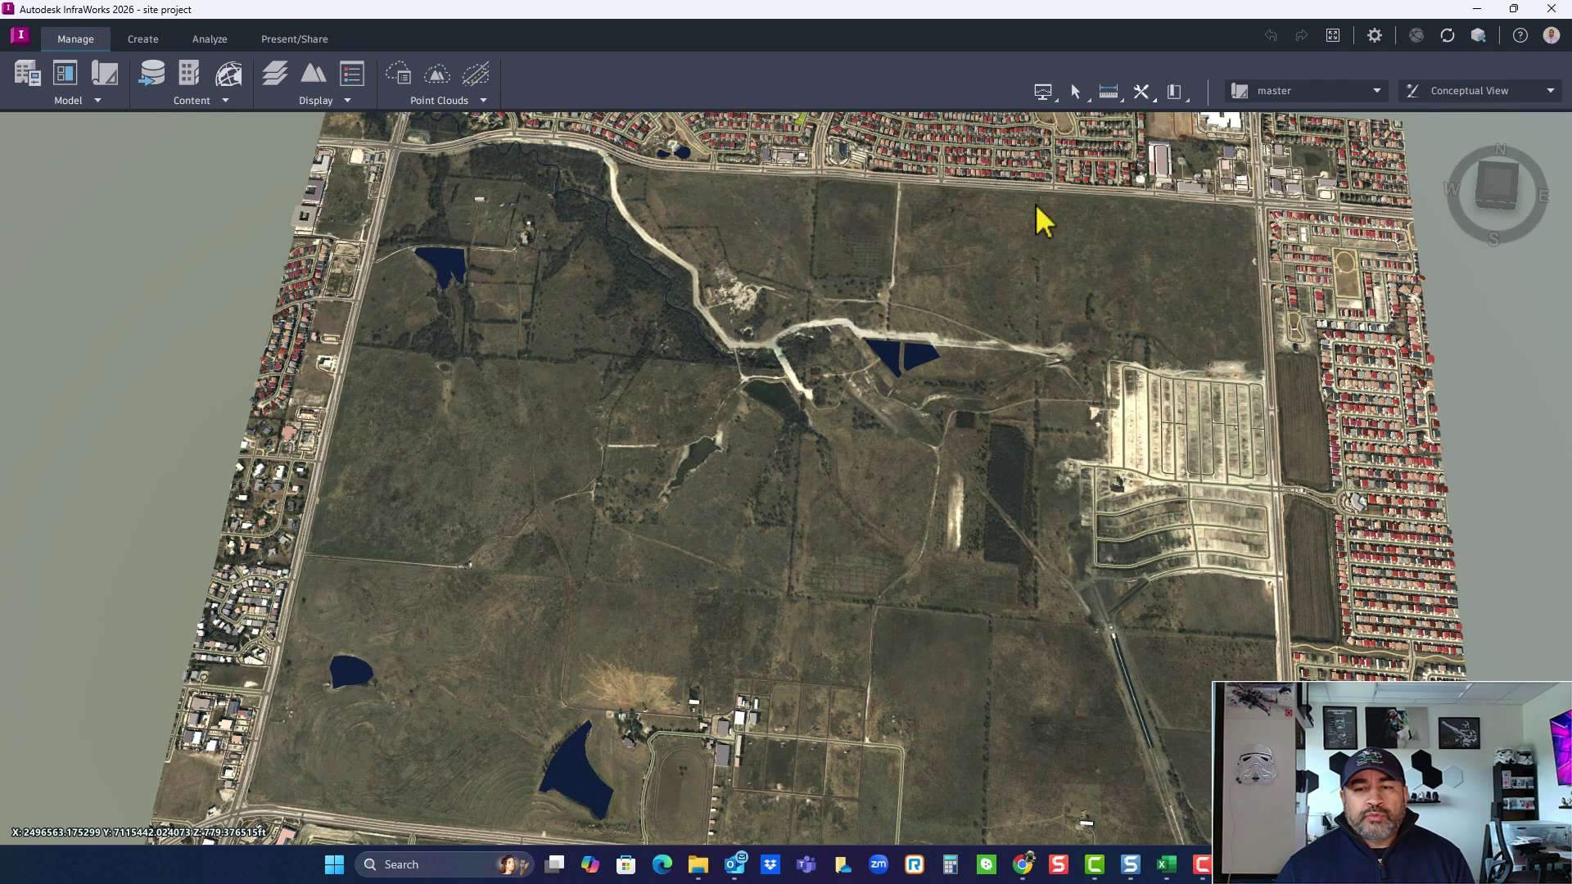
left_click(1176, 93)
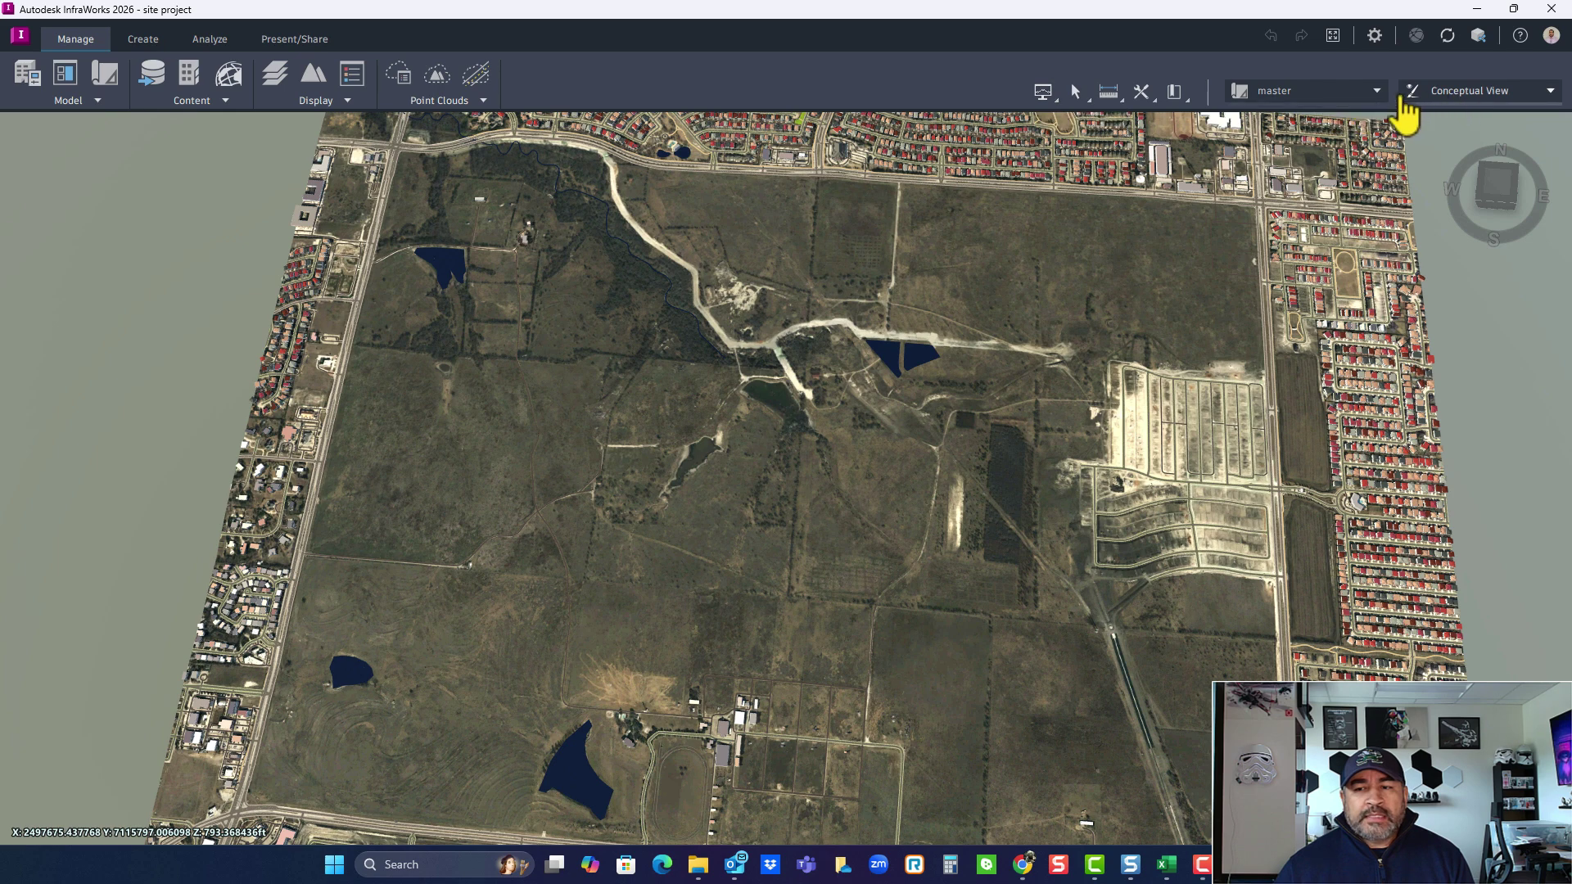
left_click(1409, 92)
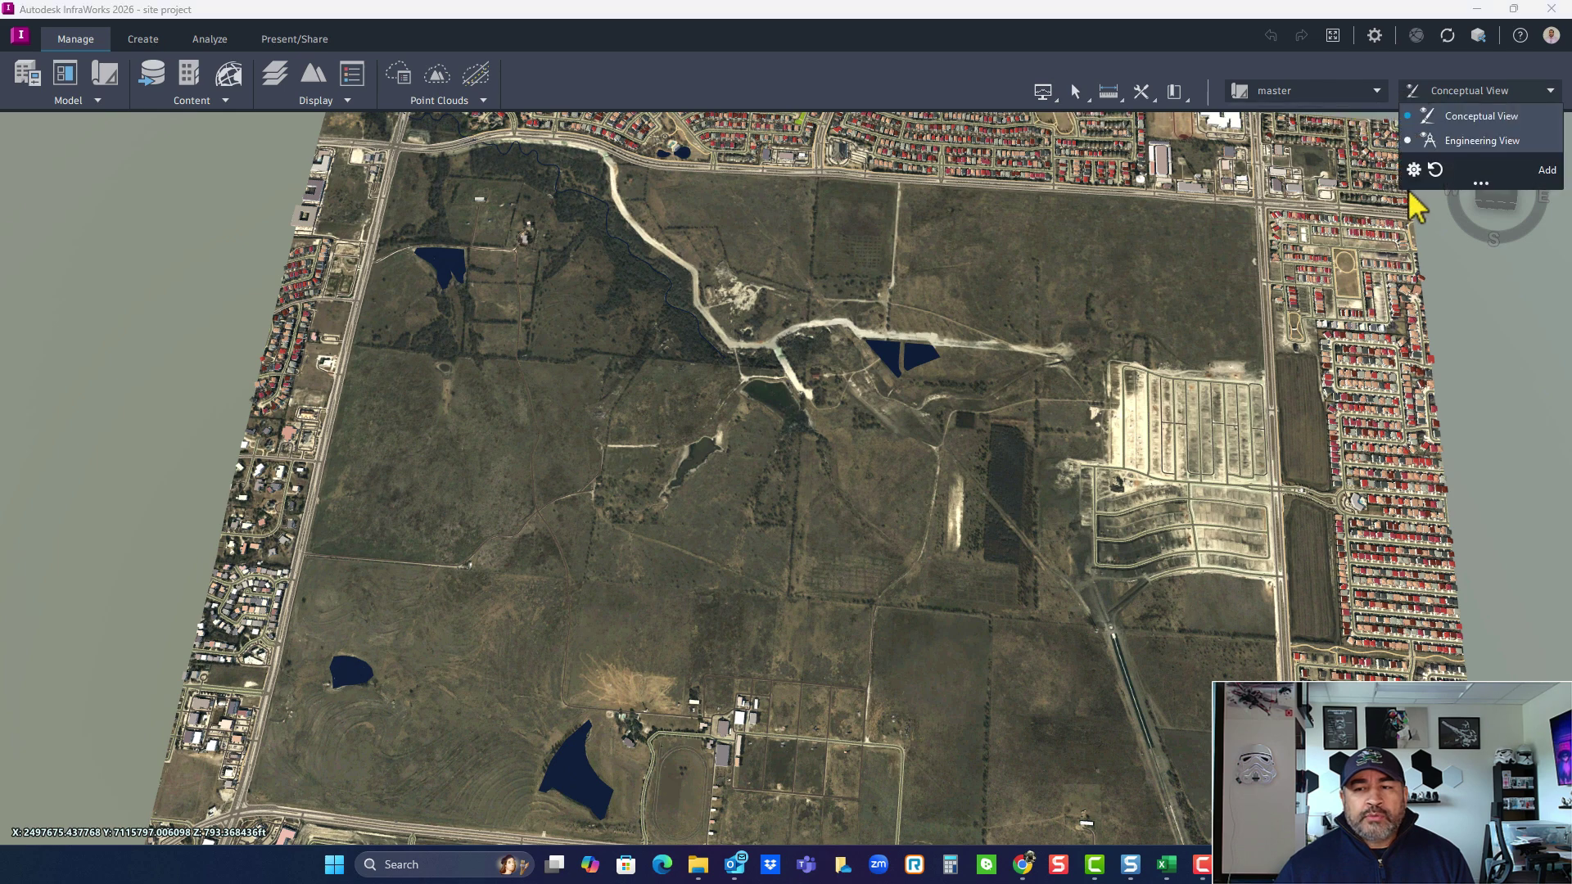
left_click(267, 45)
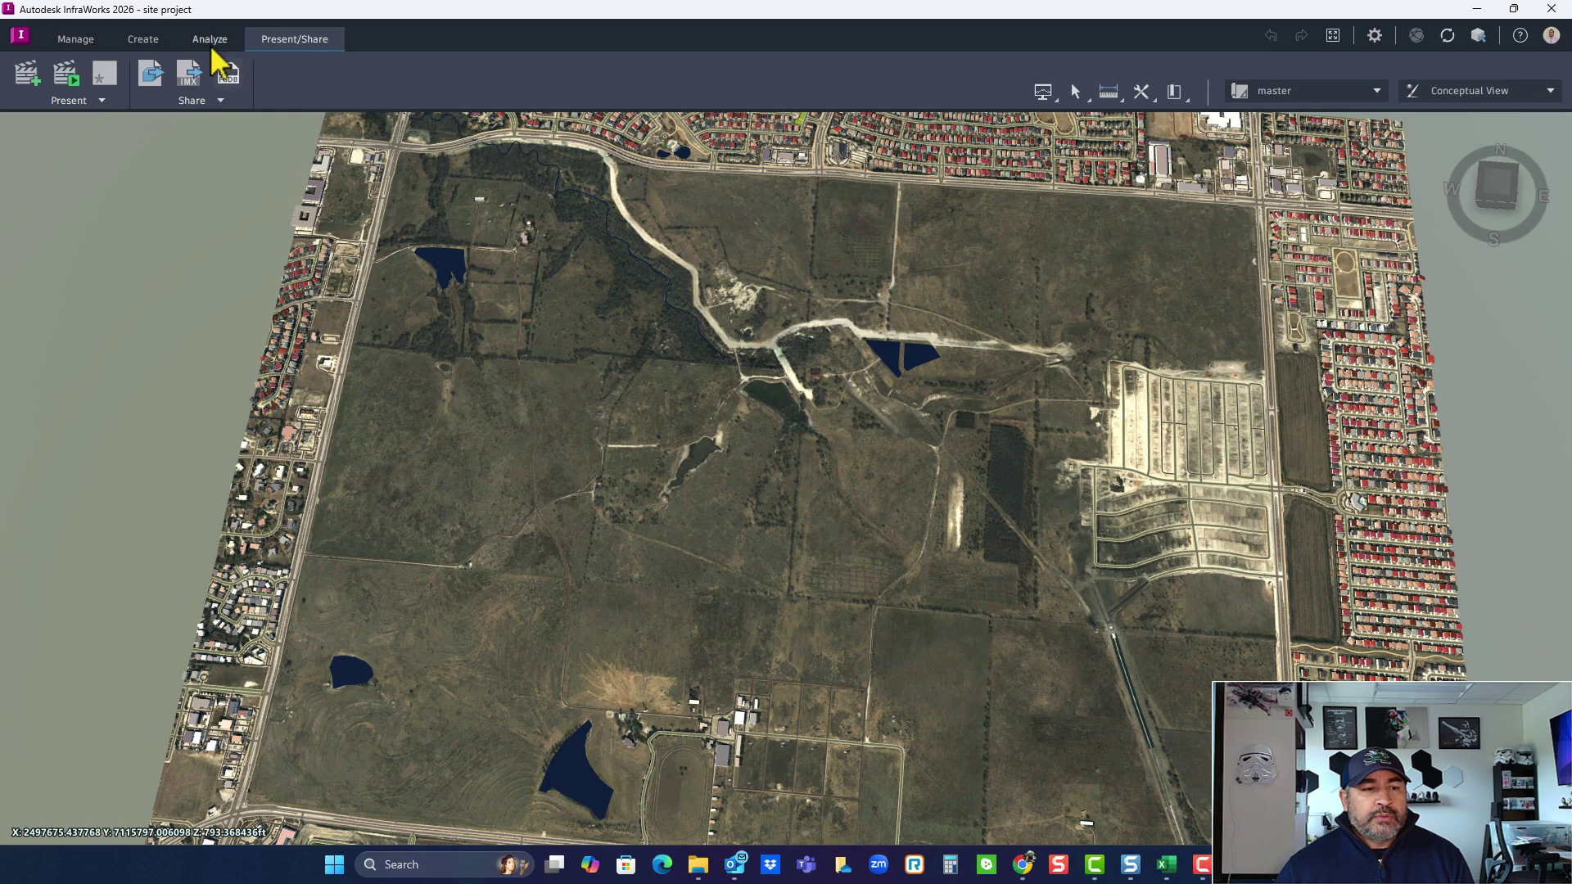
Step: In View Settings' Terrain tab, turn on Display Contour Lines and Display Elevation Text
left_click(1417, 97)
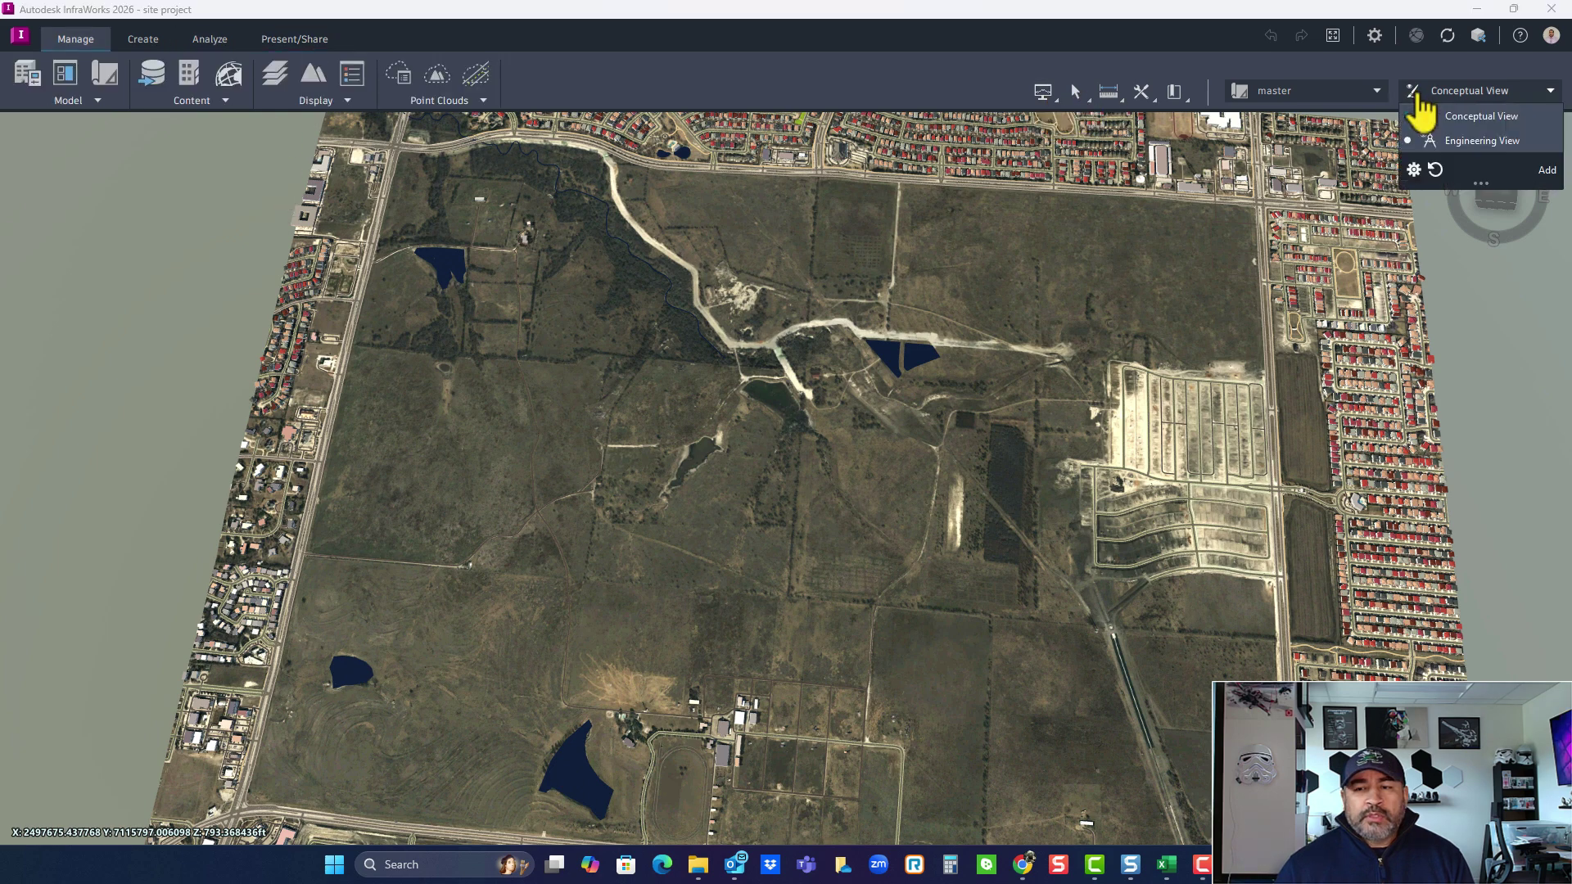
left_click(1414, 170)
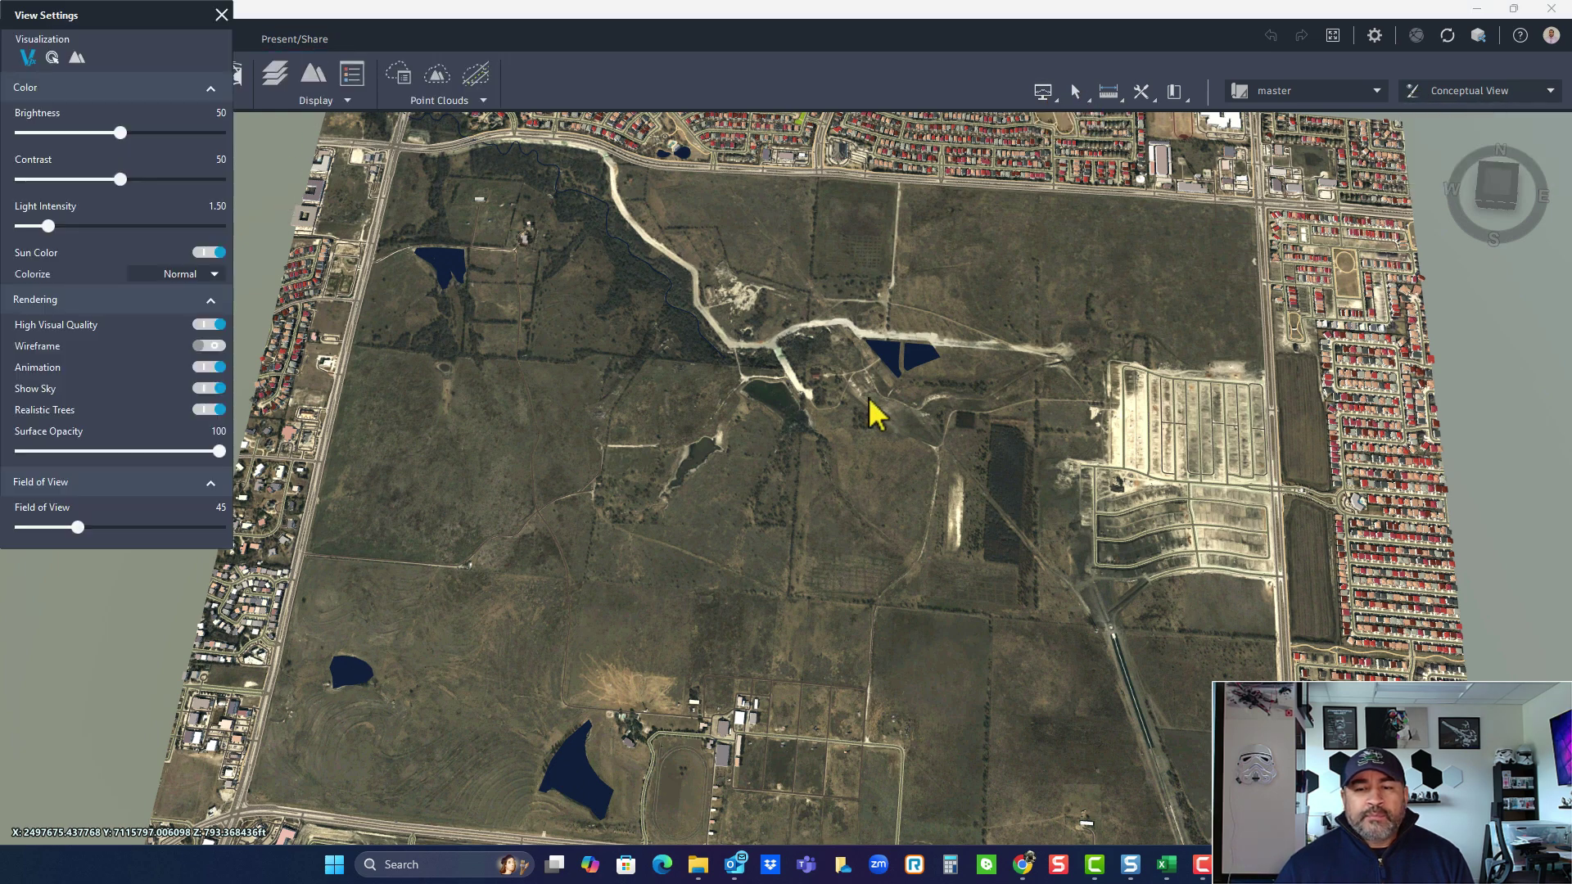
left_click_drag(141, 16, 813, 224)
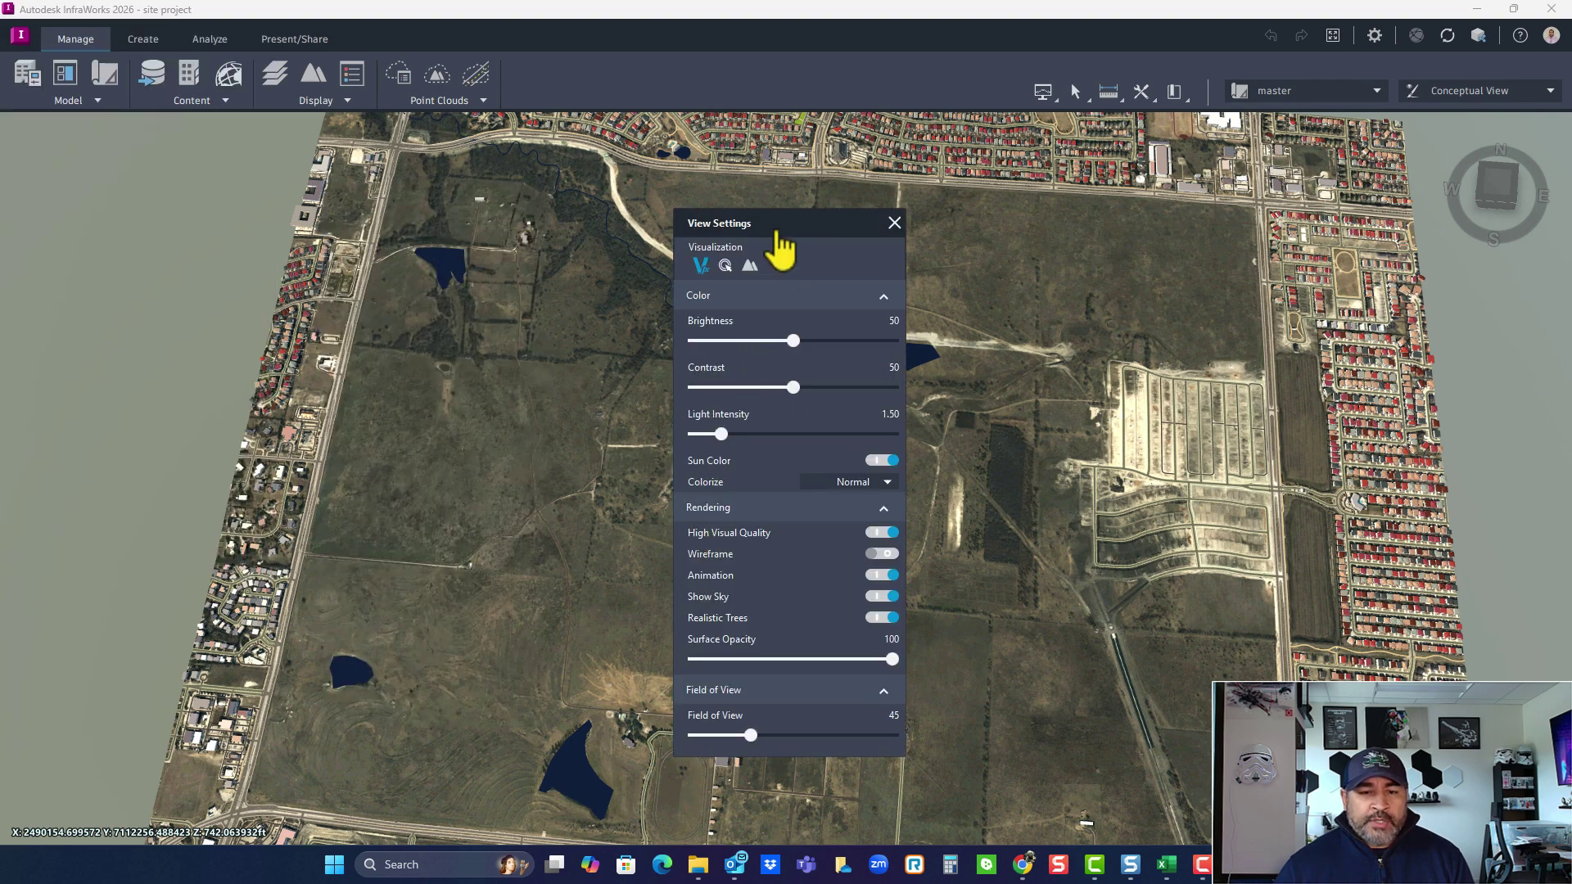
left_click(725, 265)
left_click(749, 265)
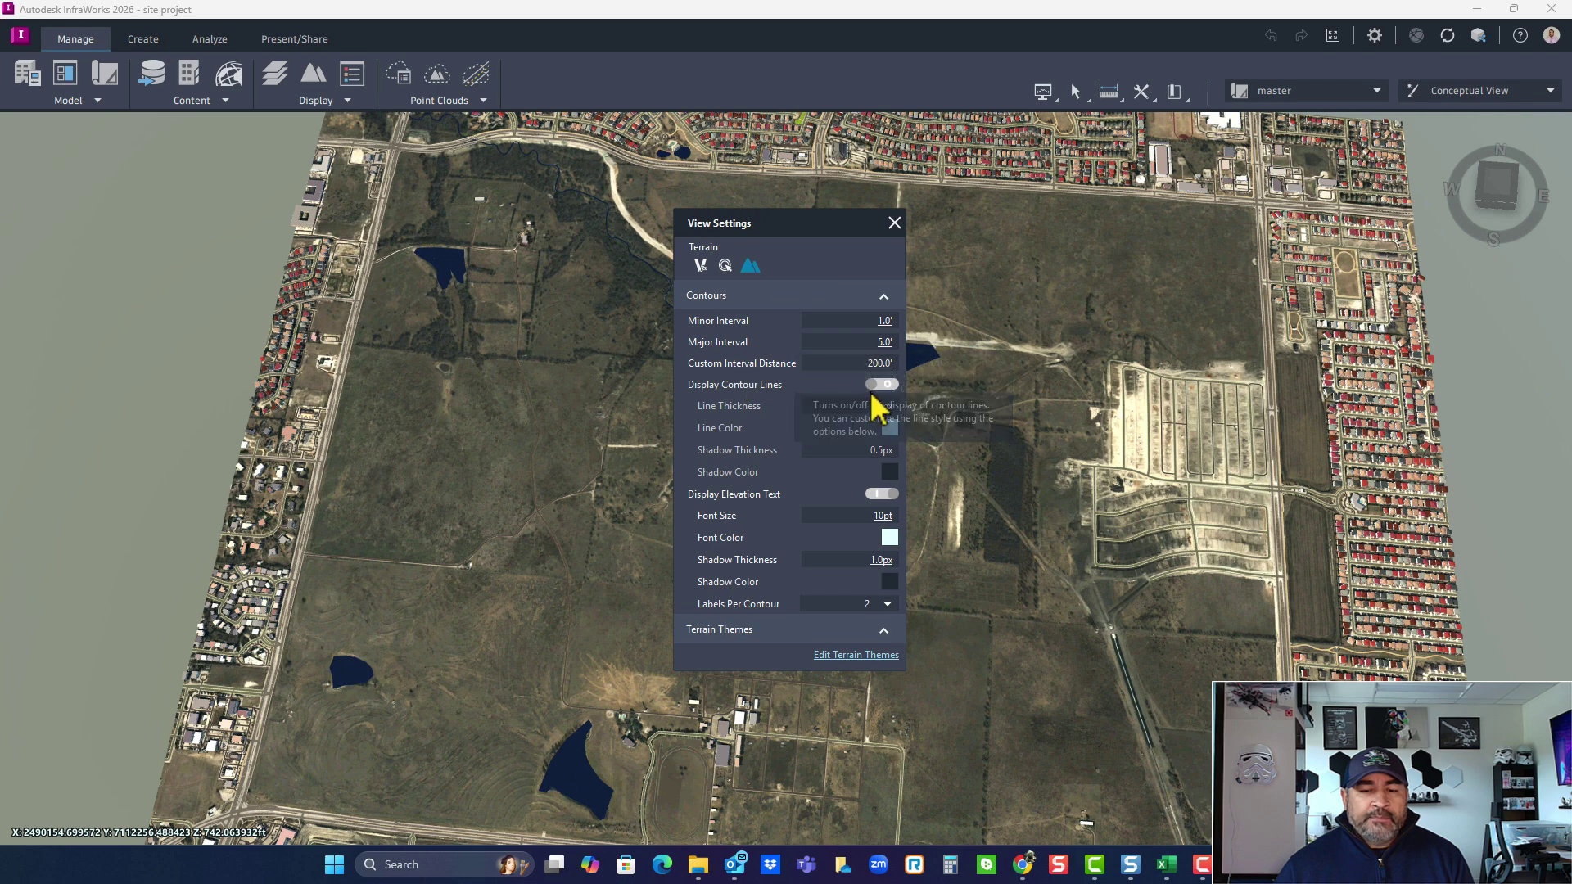
left_click(882, 385)
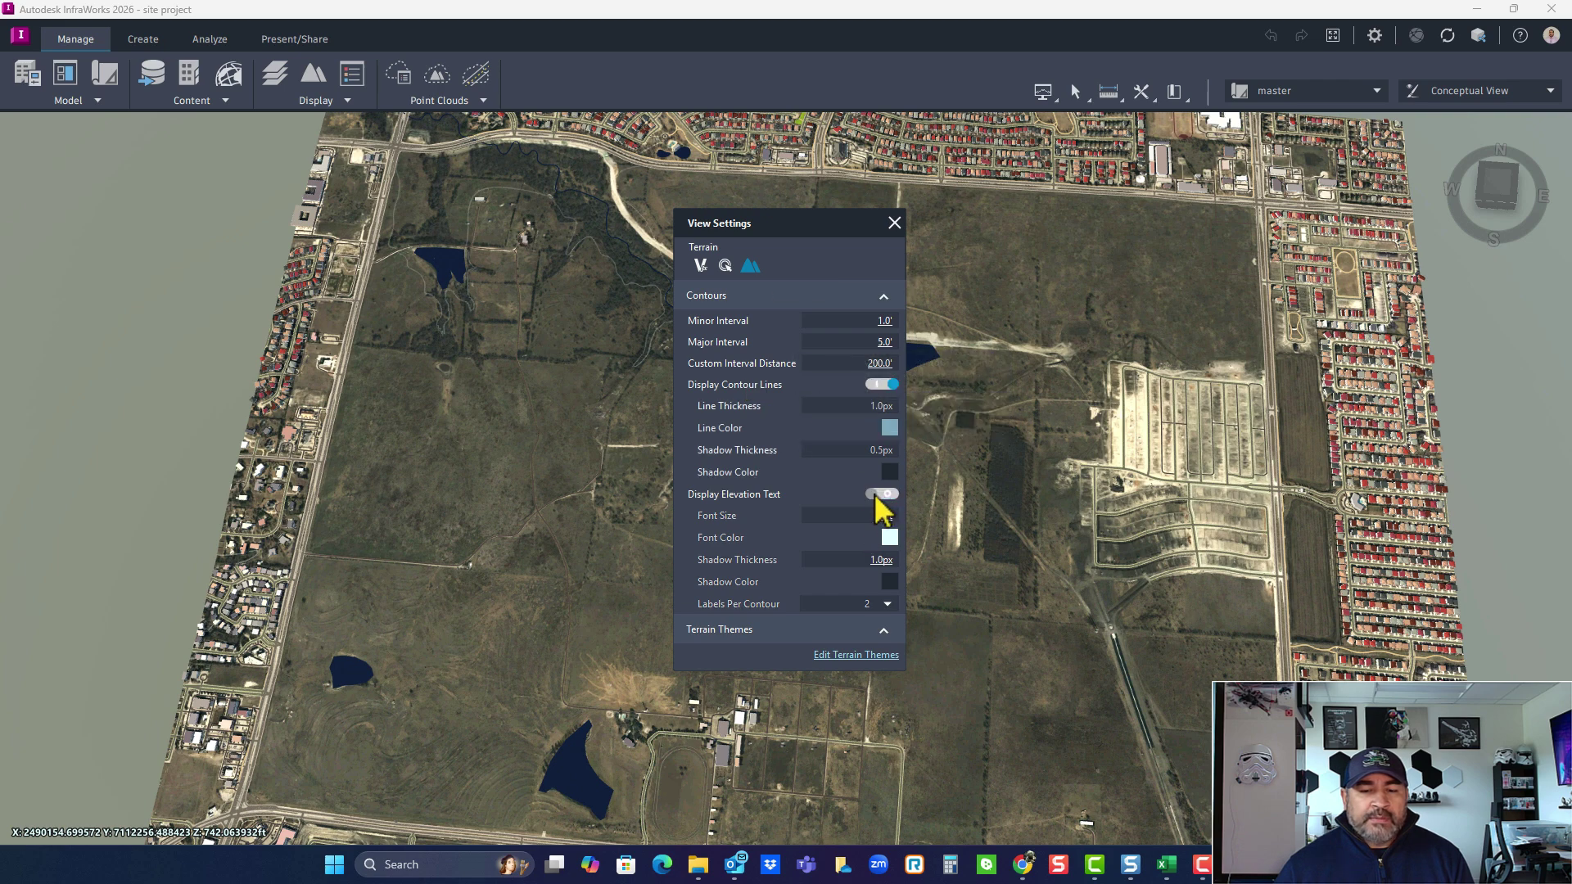
left_click(884, 494)
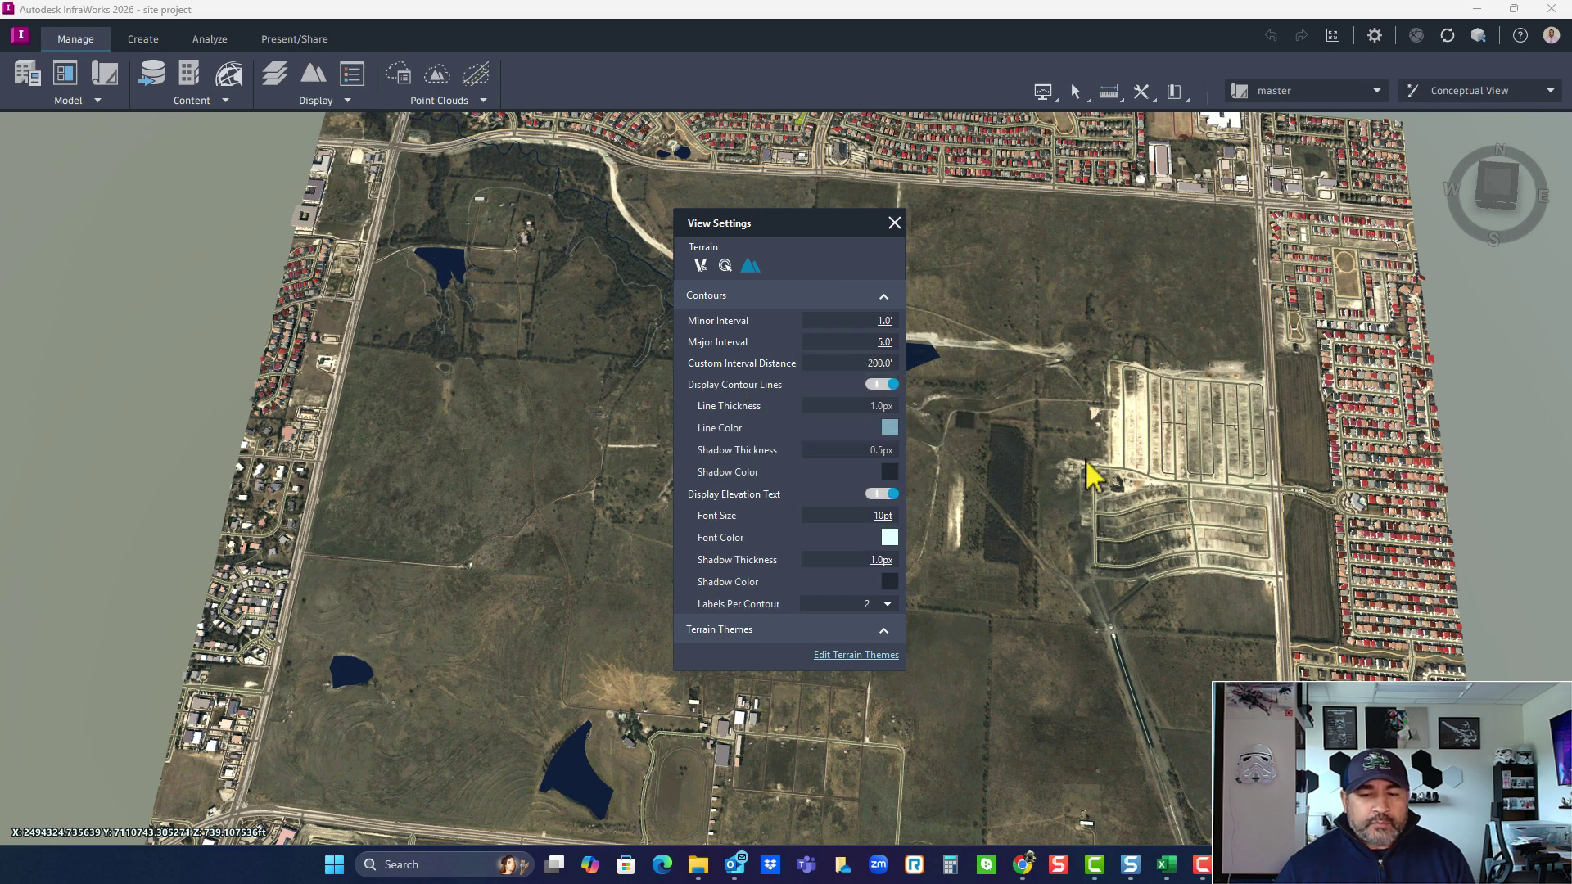
Step: Tilt and zoom the terrain to inspect the labelled contours around the creek area
middle_click_drag(1098, 467, 1054, 581, "shift")
scroll(1054, 581, "up", 5)
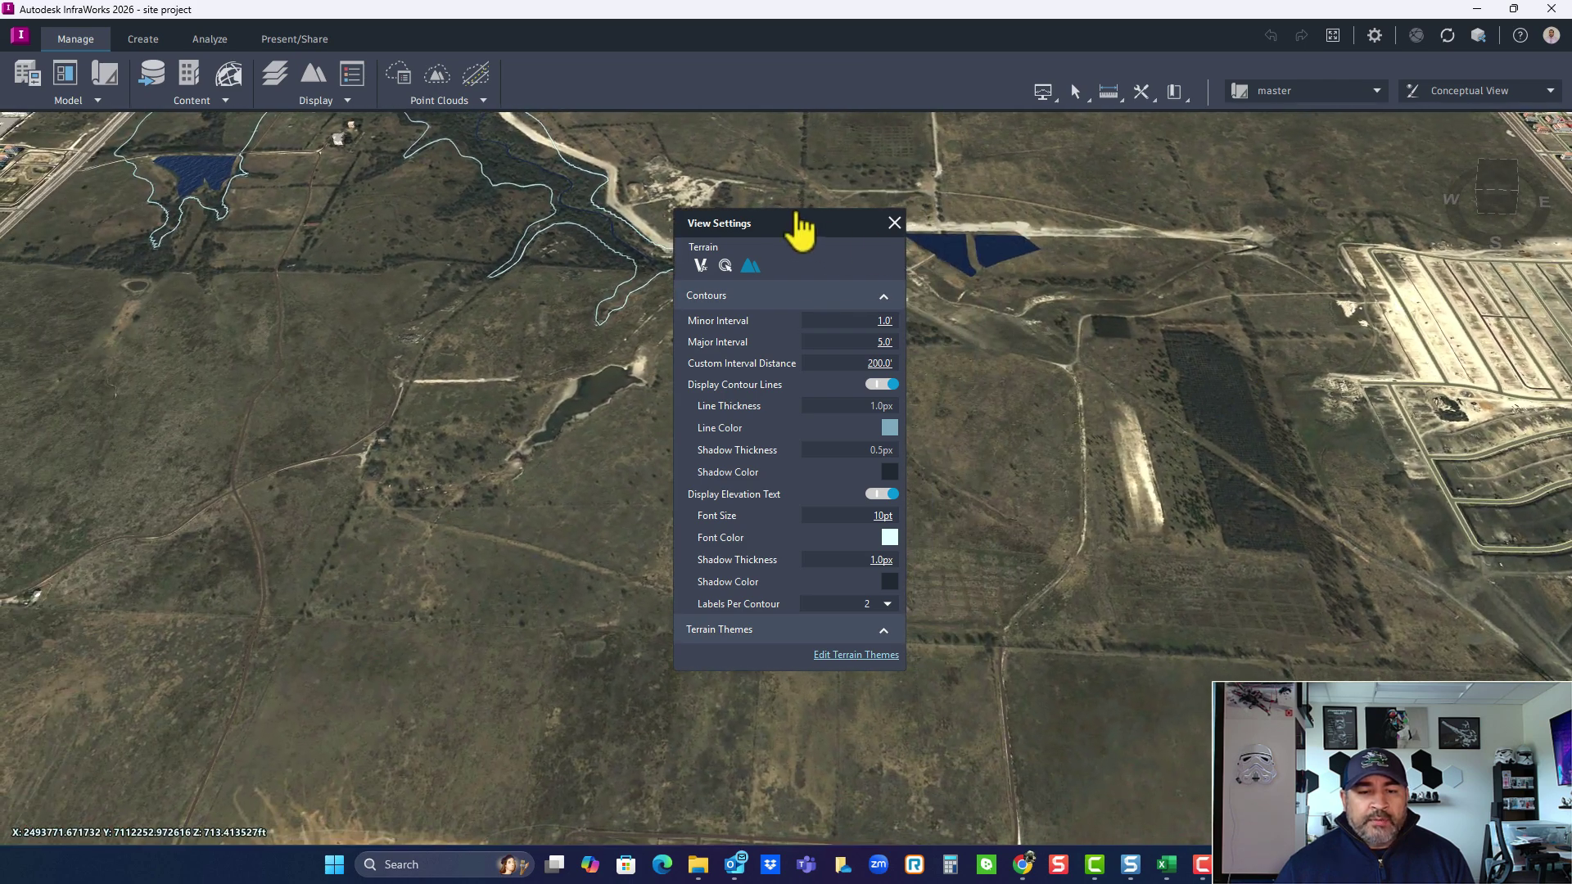
left_click_drag(800, 226, 575, 228)
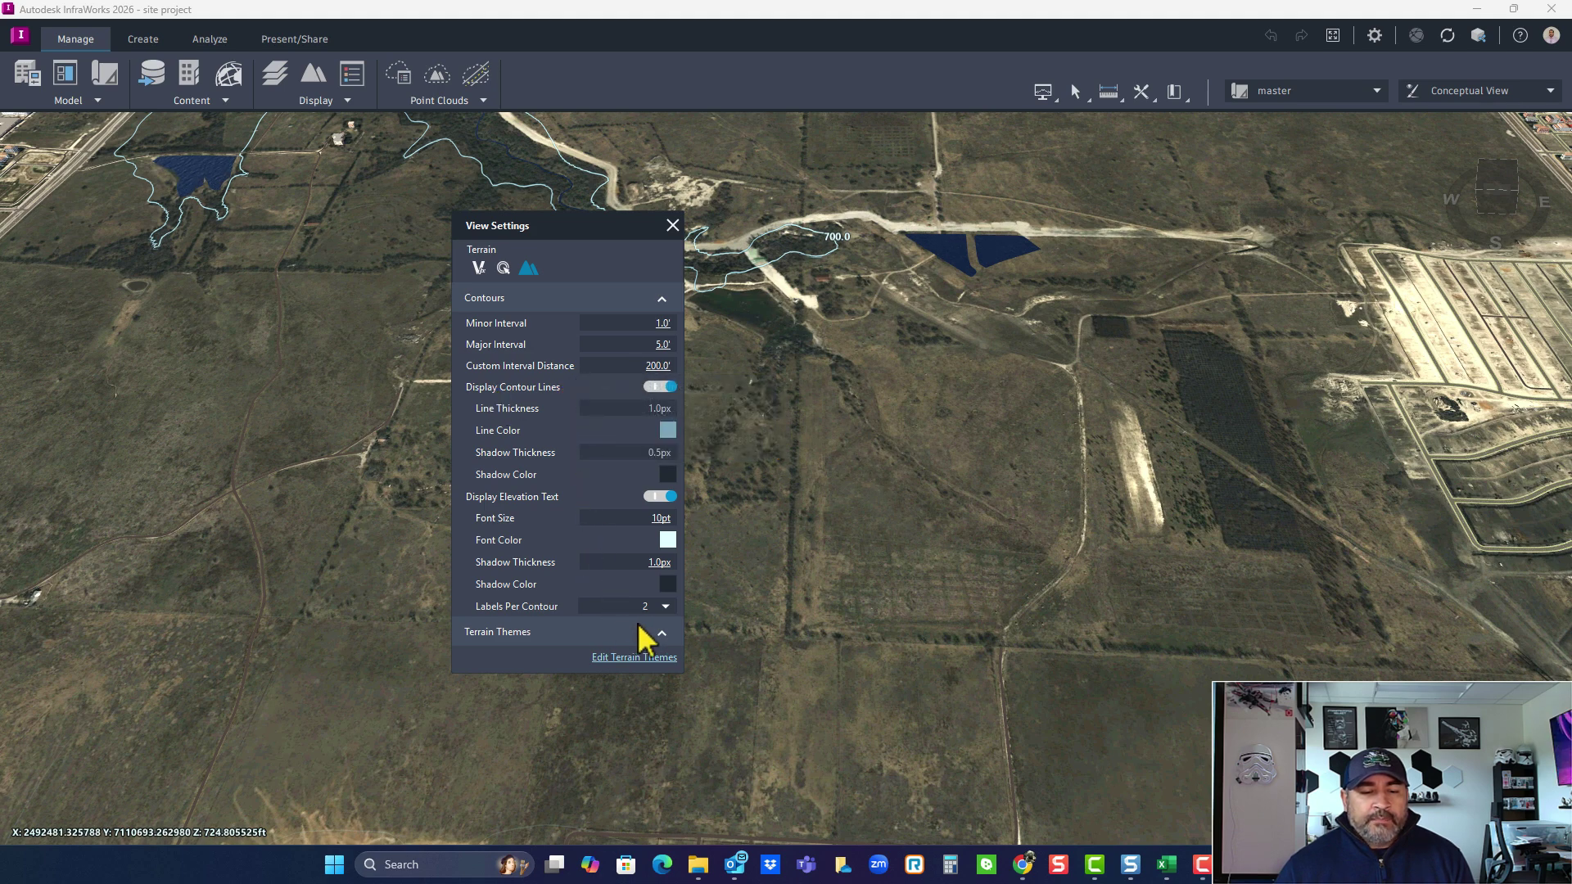
middle_click_drag(895, 590, 916, 655)
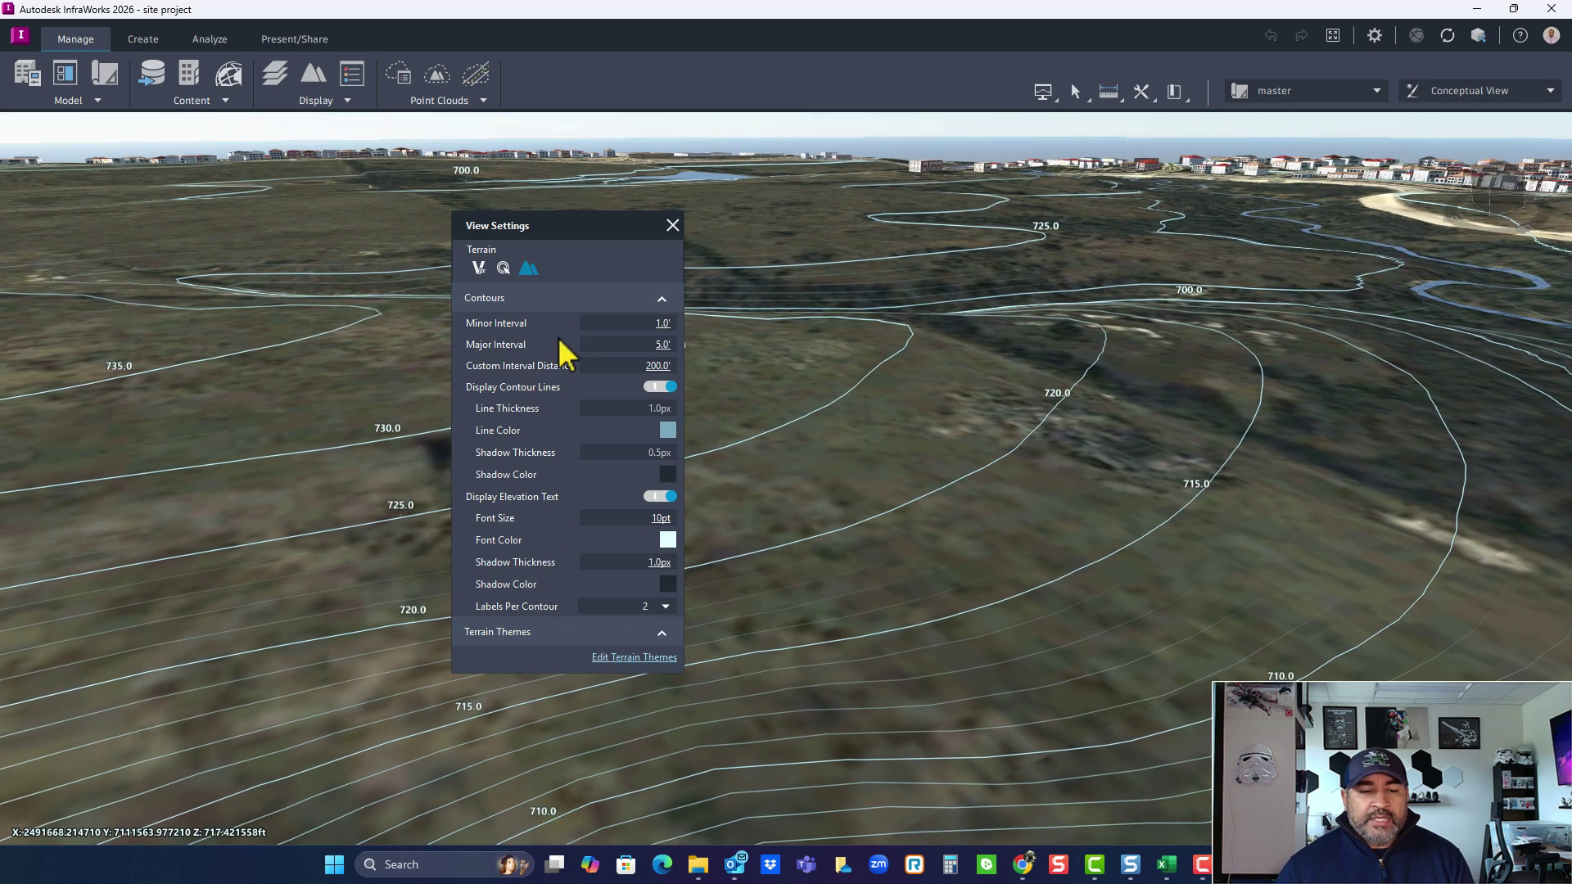
middle_click_drag(442, 366, 993, 666)
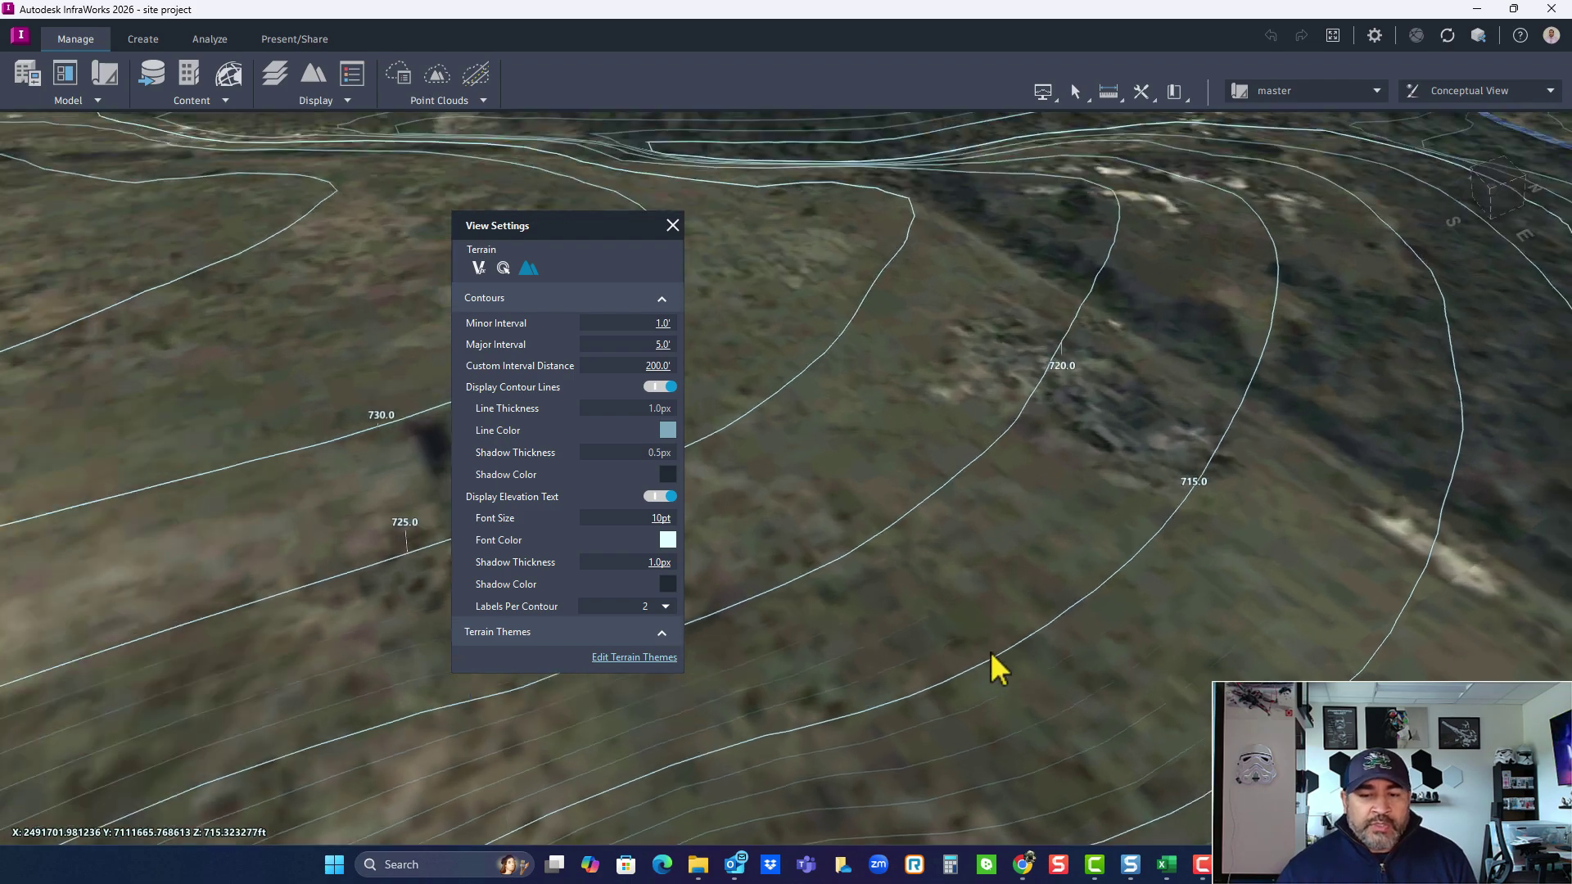
scroll(1038, 442, "up", 5)
scroll(1060, 360, "down", 5)
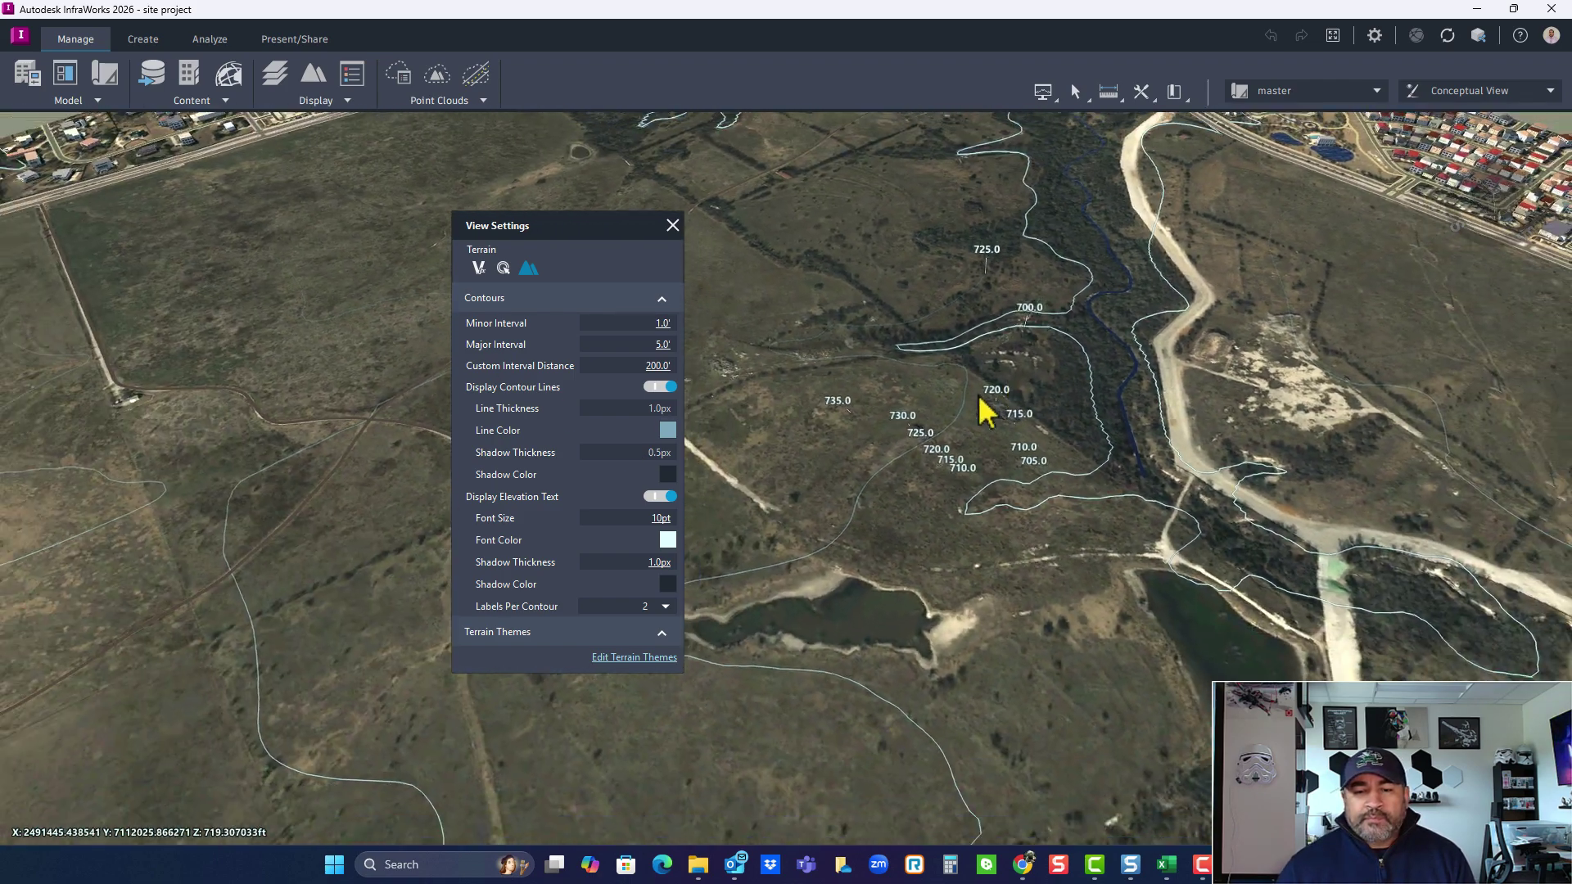
Step: Close the View Settings panel and zoom out to an overview of the whole Frisco site
left_click(673, 224)
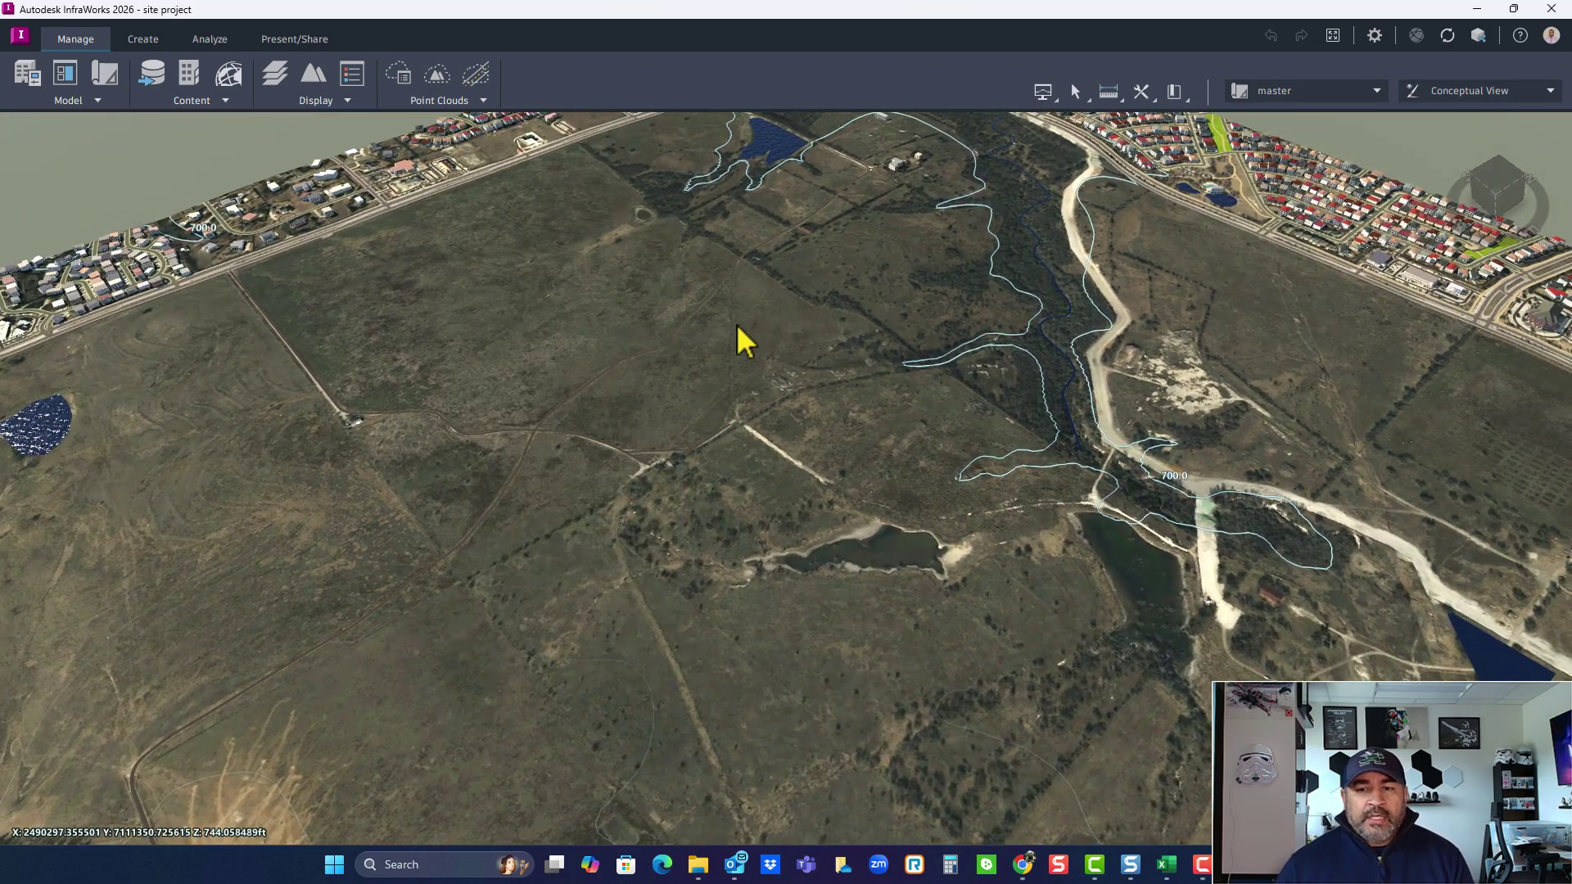
scroll(631, 354, "down", 5)
middle_click_drag(572, 428, 747, 717)
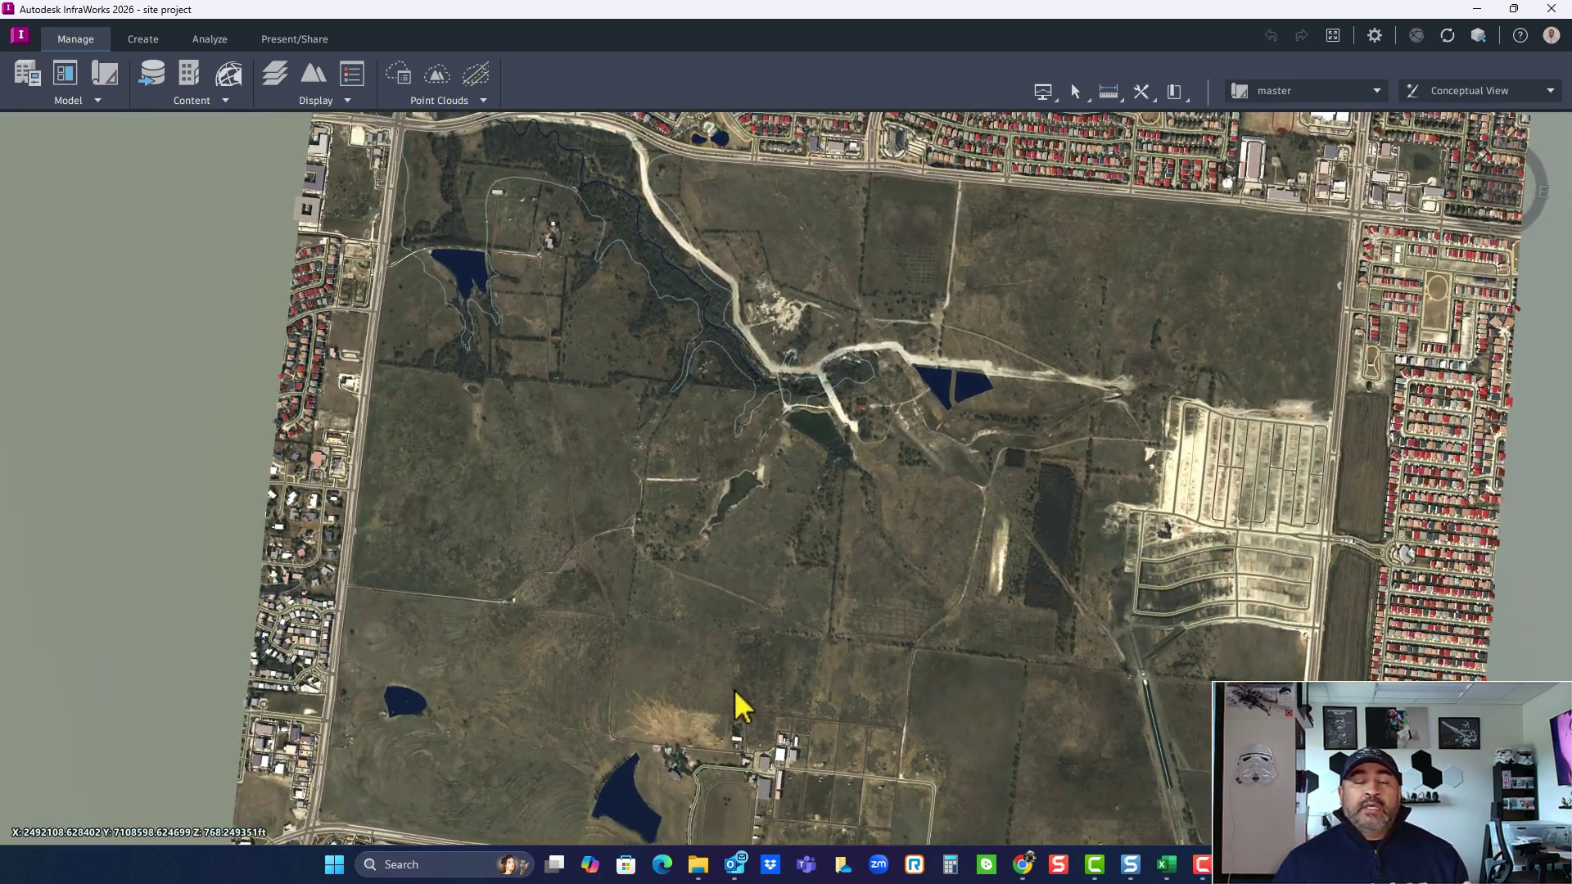